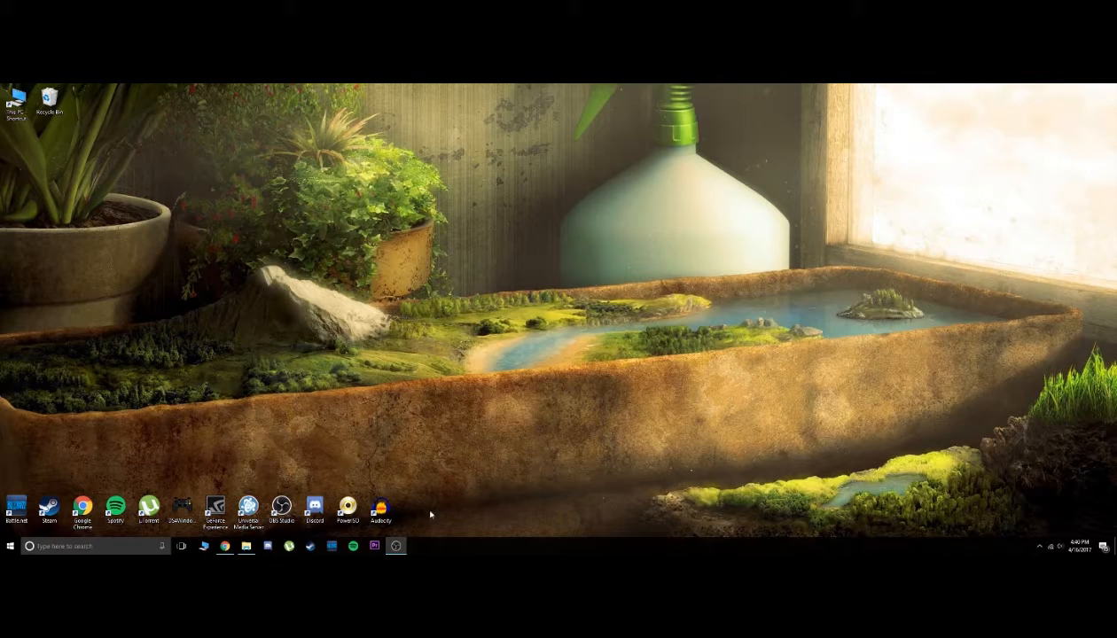
Open Premiere Pro, start a new project and set its location to the Day 42 folder inside SUMMER SHREDDING
left_click(374, 546)
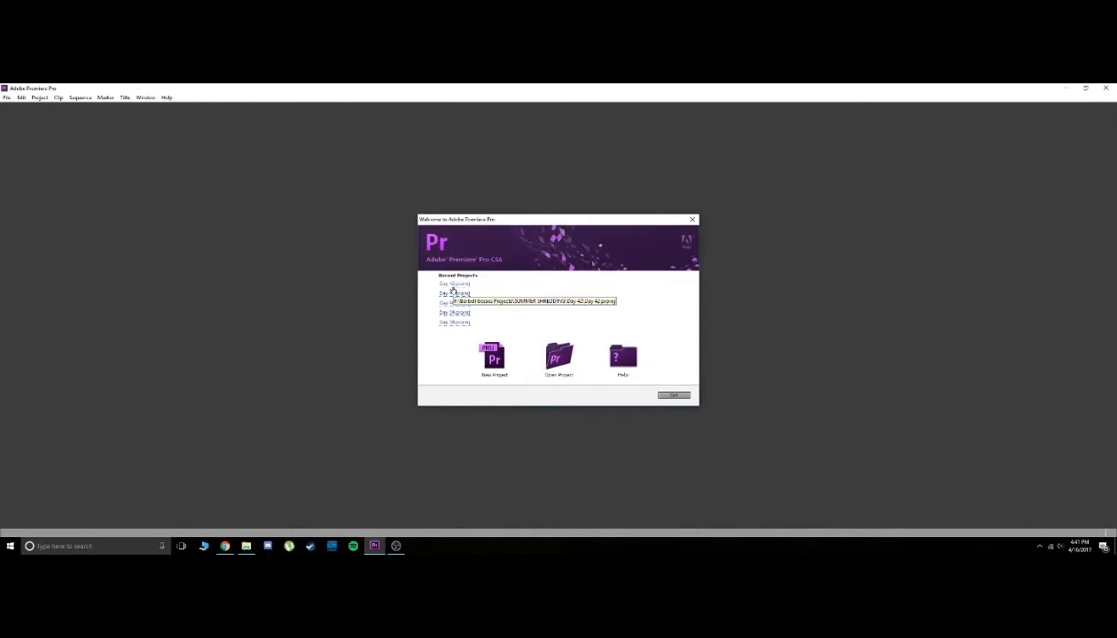
left_click(493, 358)
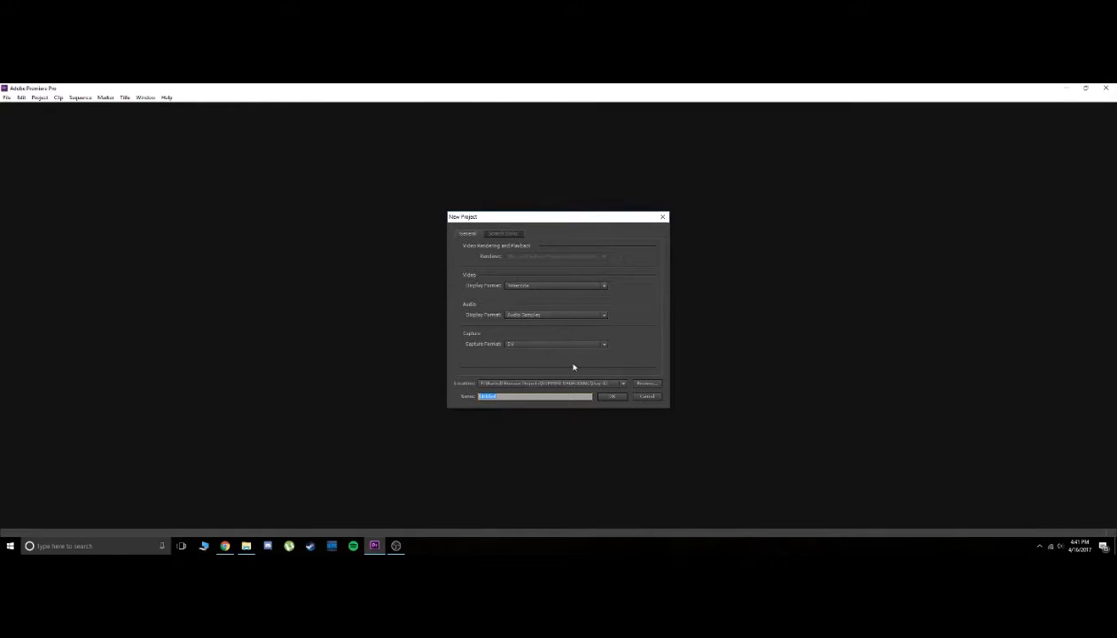
left_click(644, 386)
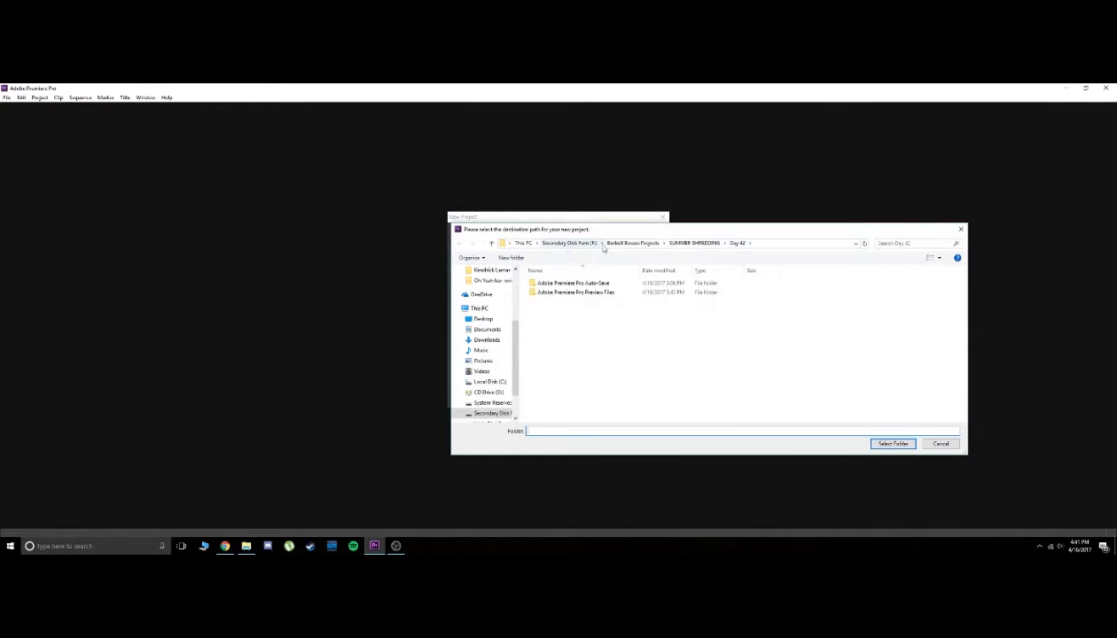
left_click(696, 243)
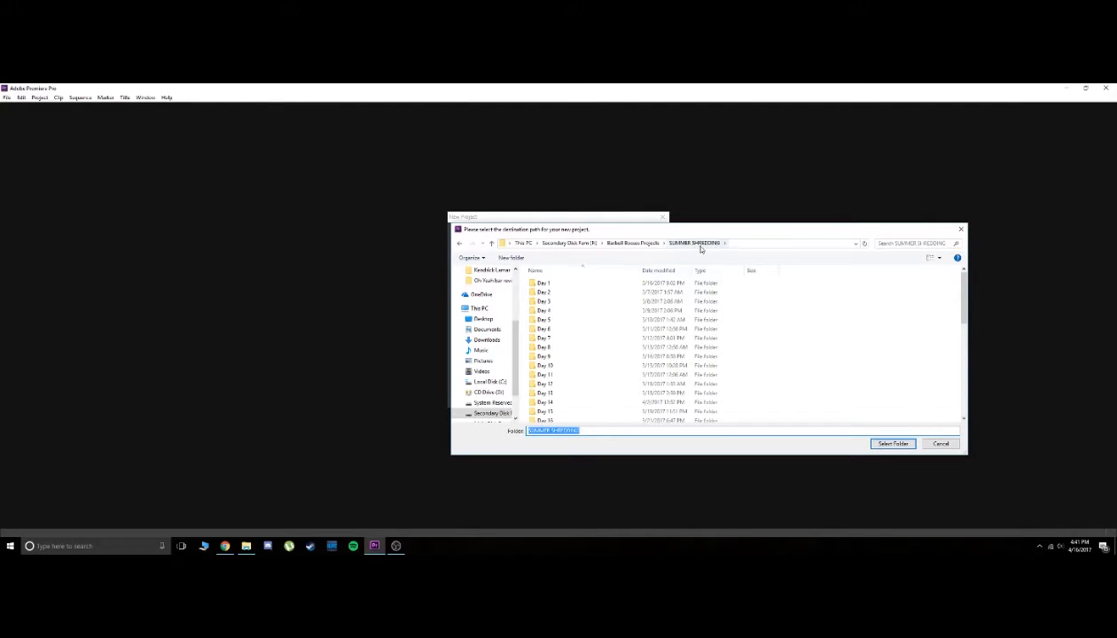
scroll(589, 364, "down", 9)
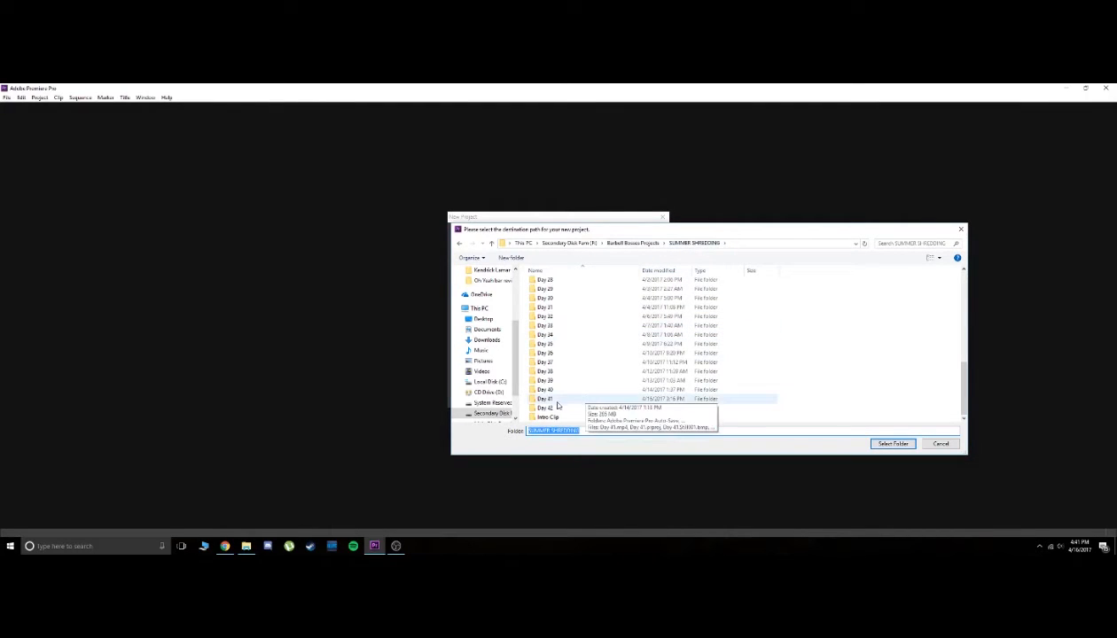
scroll(554, 301, "up", 9)
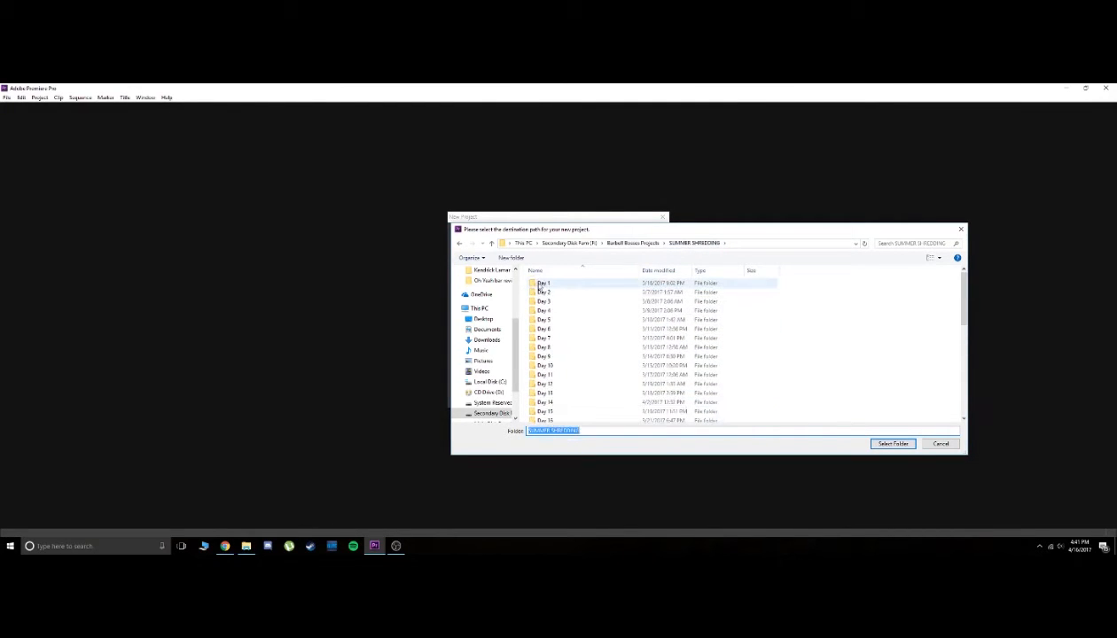
scroll(558, 346, "down", 9)
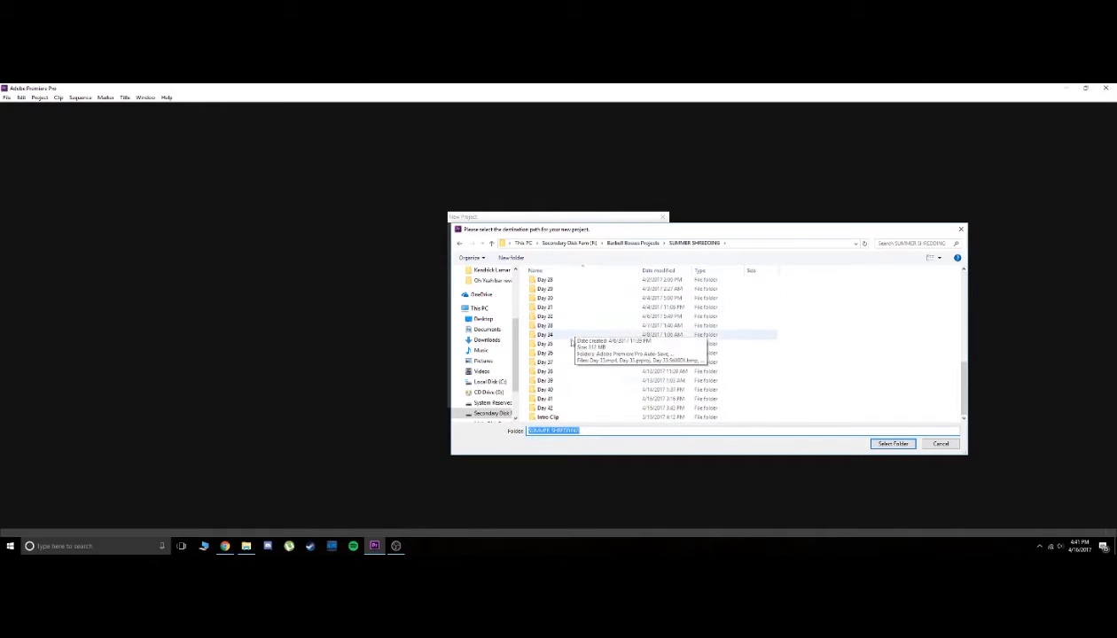
double_click(552, 409)
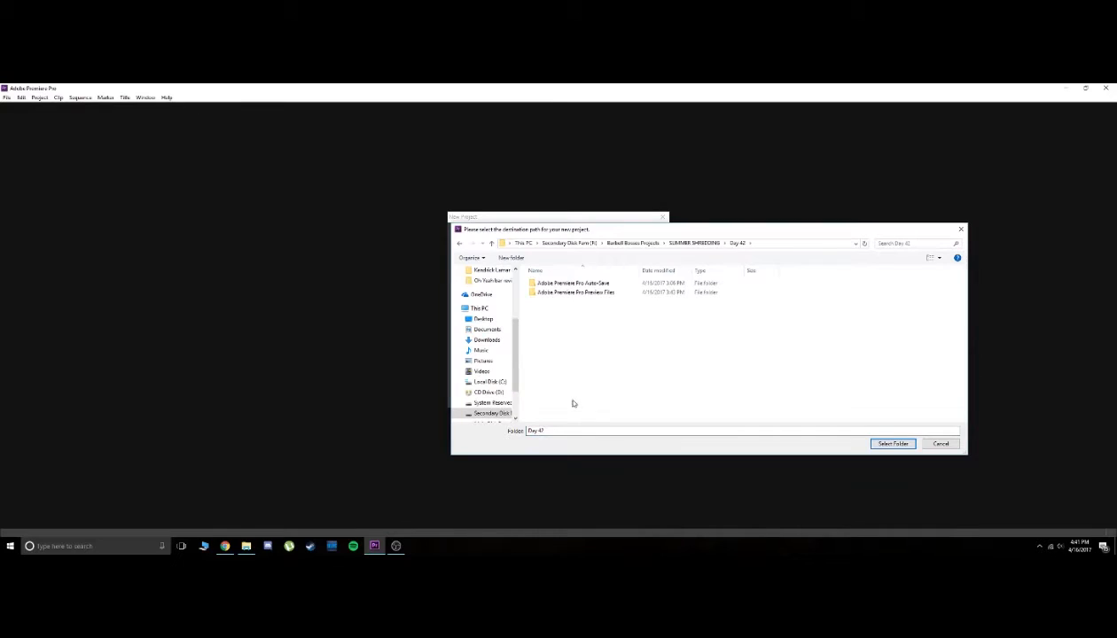
left_click(894, 443)
Name the new project Day 42 and create it
double_click(506, 396)
type("Day")
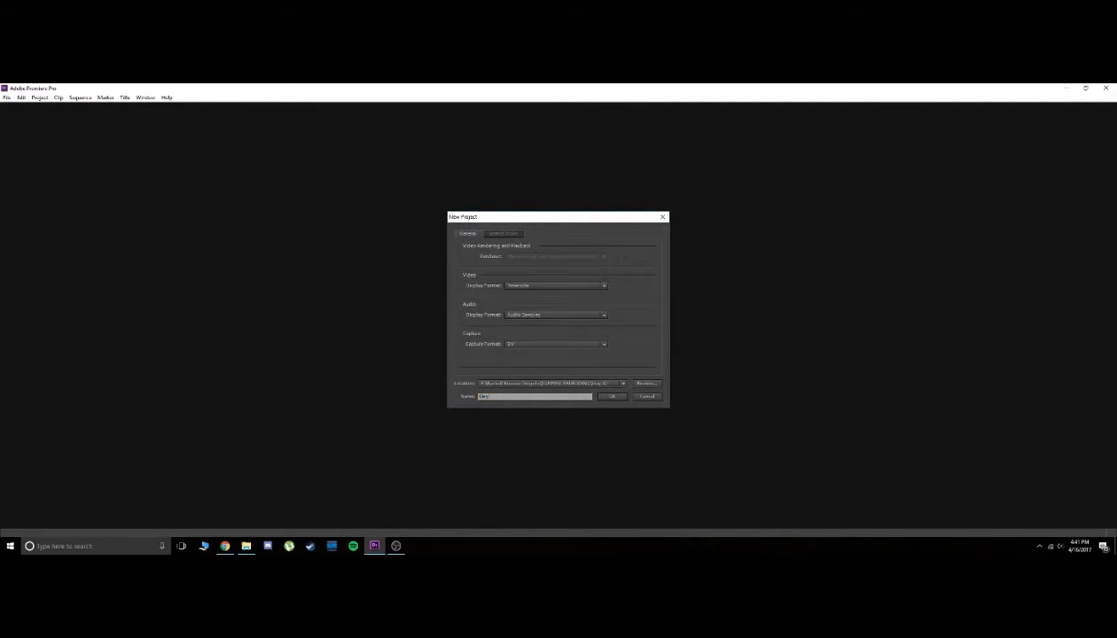
type(" 42")
left_click(611, 397)
left_click(587, 323)
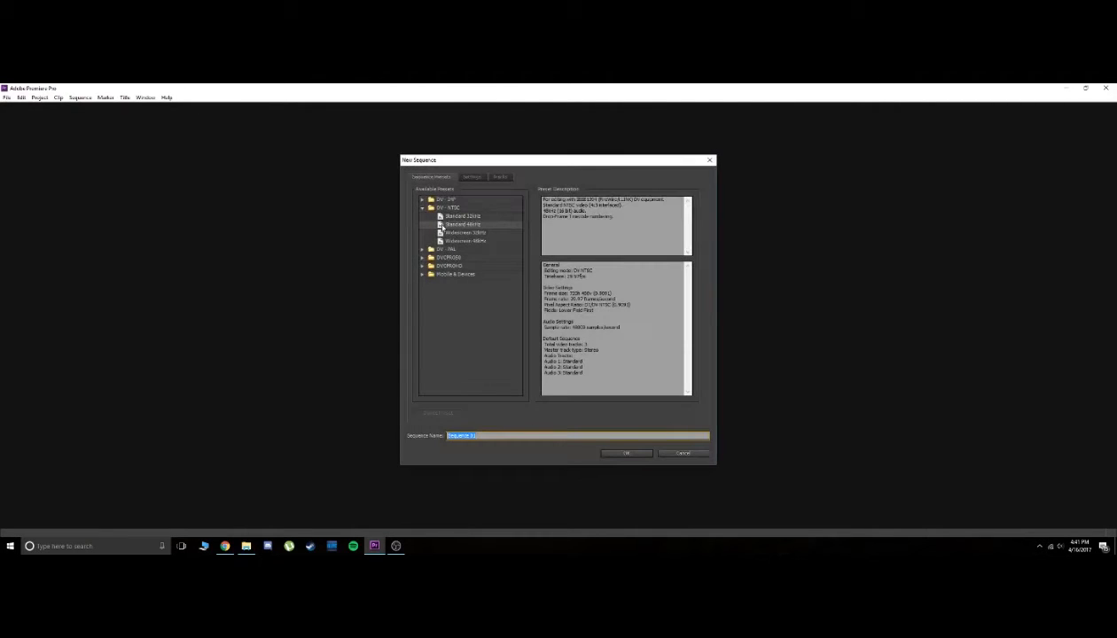
Review the new sequence's settings and tracks, then create it as Day 42 with the DV-NTSC Standard 48kHz preset
left_click(472, 178)
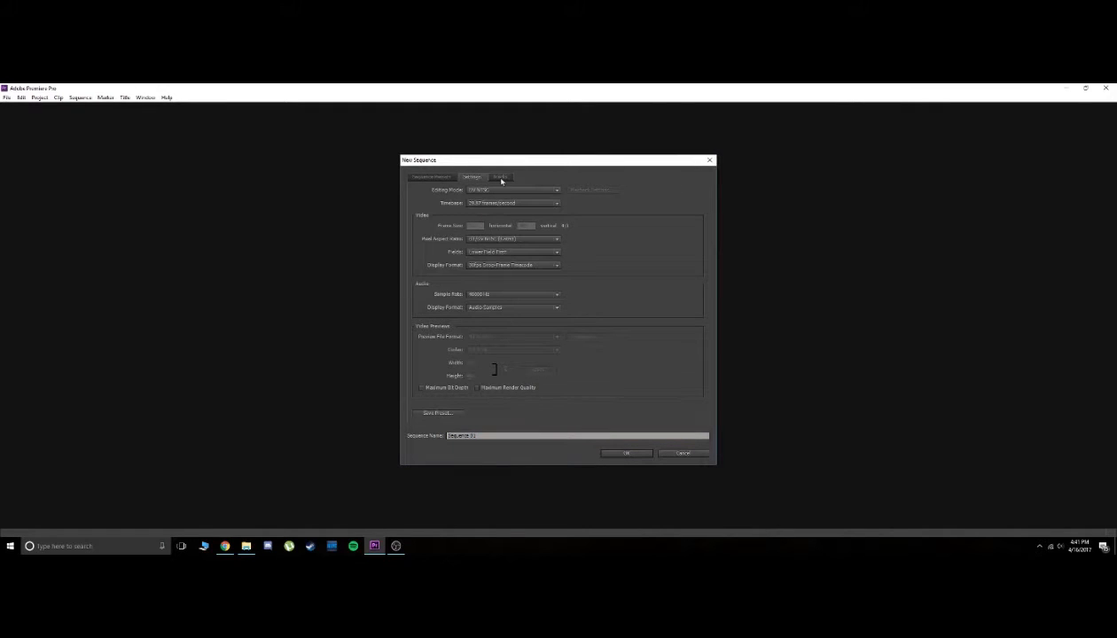
left_click(501, 178)
left_click(470, 178)
left_click(439, 177)
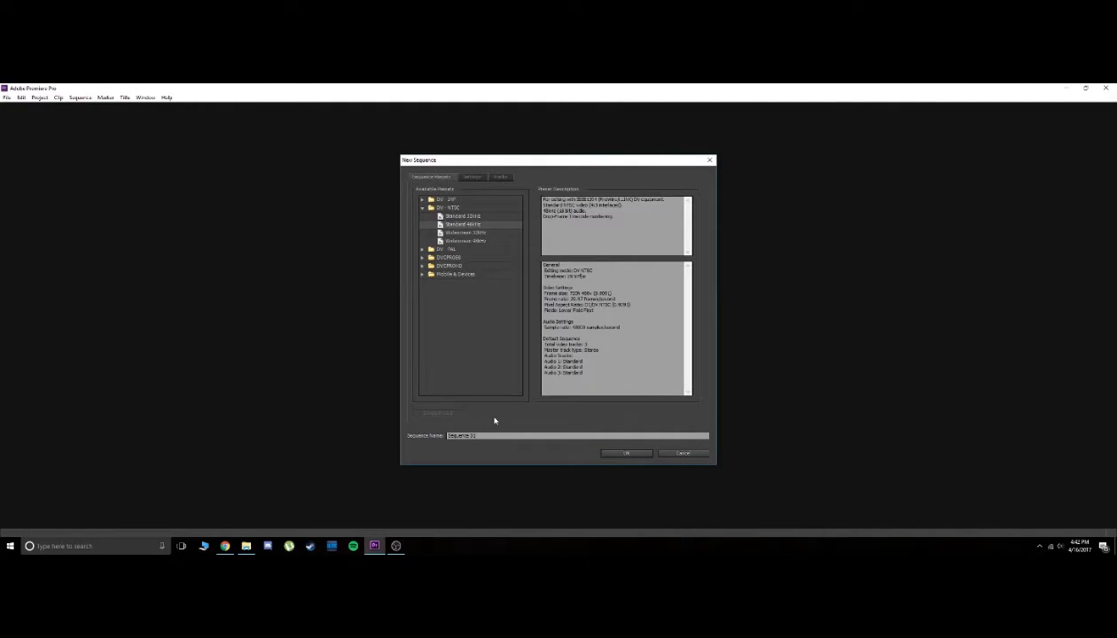
left_click_drag(447, 435, 482, 435)
type("Day 42")
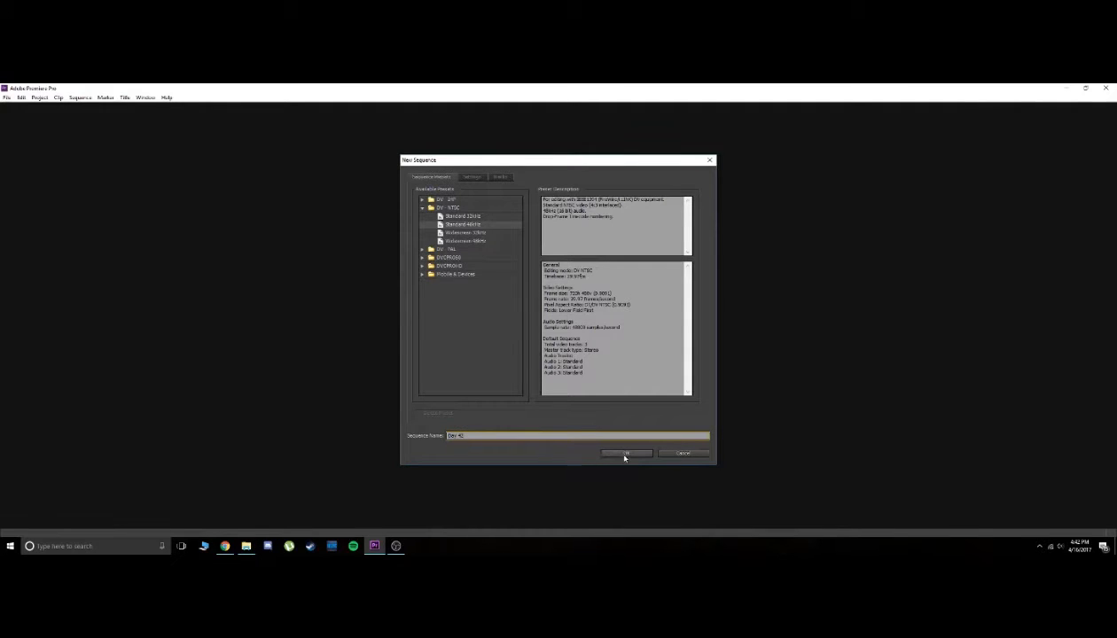
left_click(624, 454)
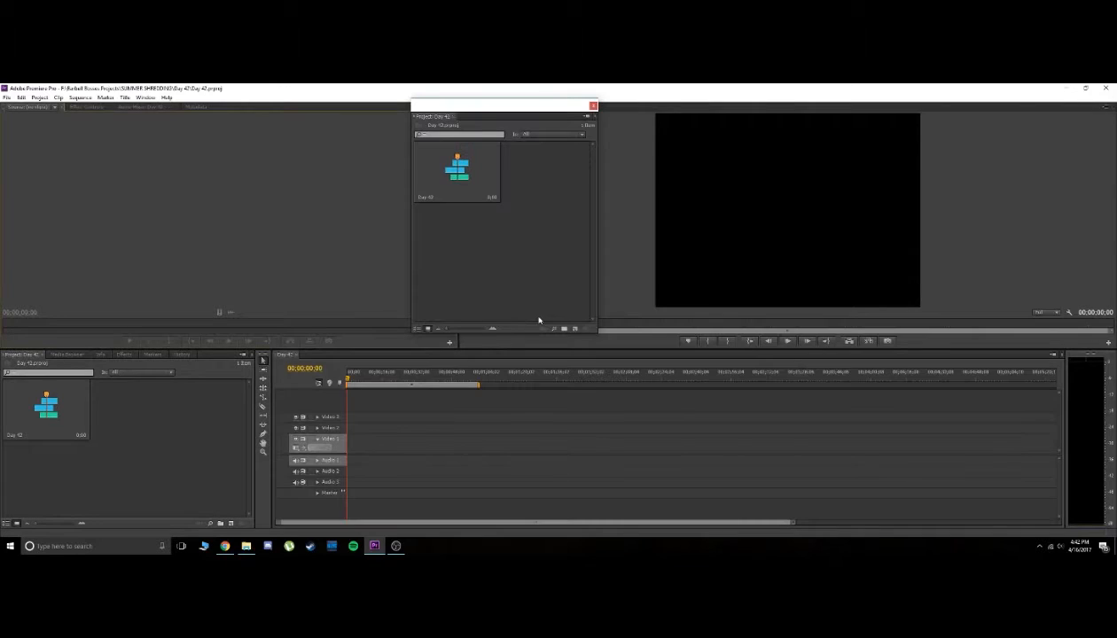
Move the floating project window over and look through the effect controls, audio mixer and metadata before returning to the source monitor
left_click_drag(533, 110, 572, 99)
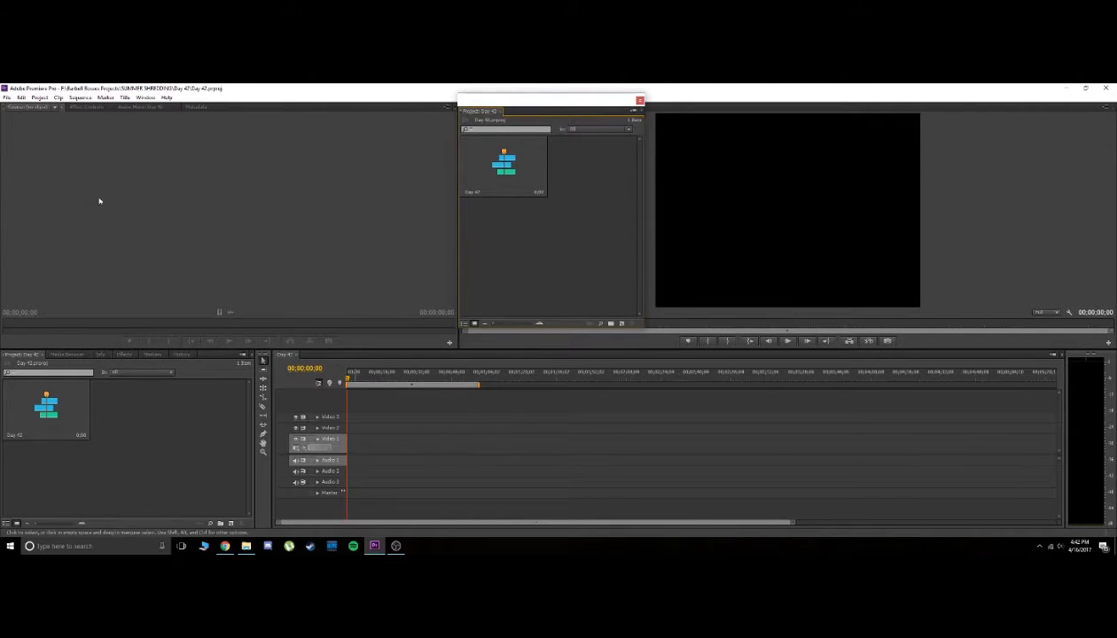
left_click(91, 106)
left_click(139, 107)
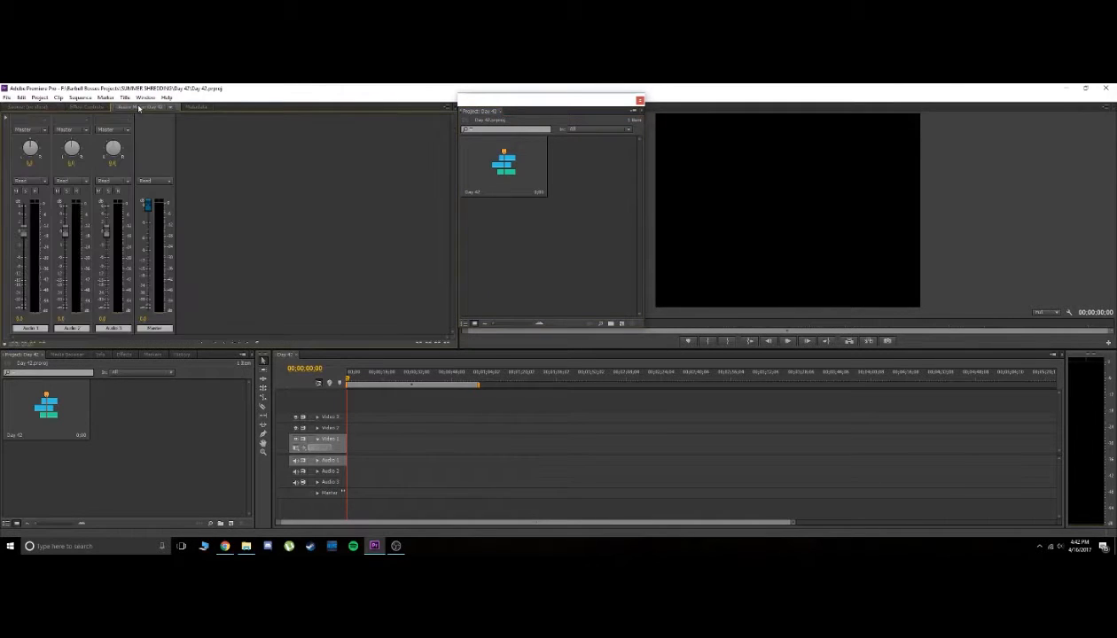
left_click(196, 106)
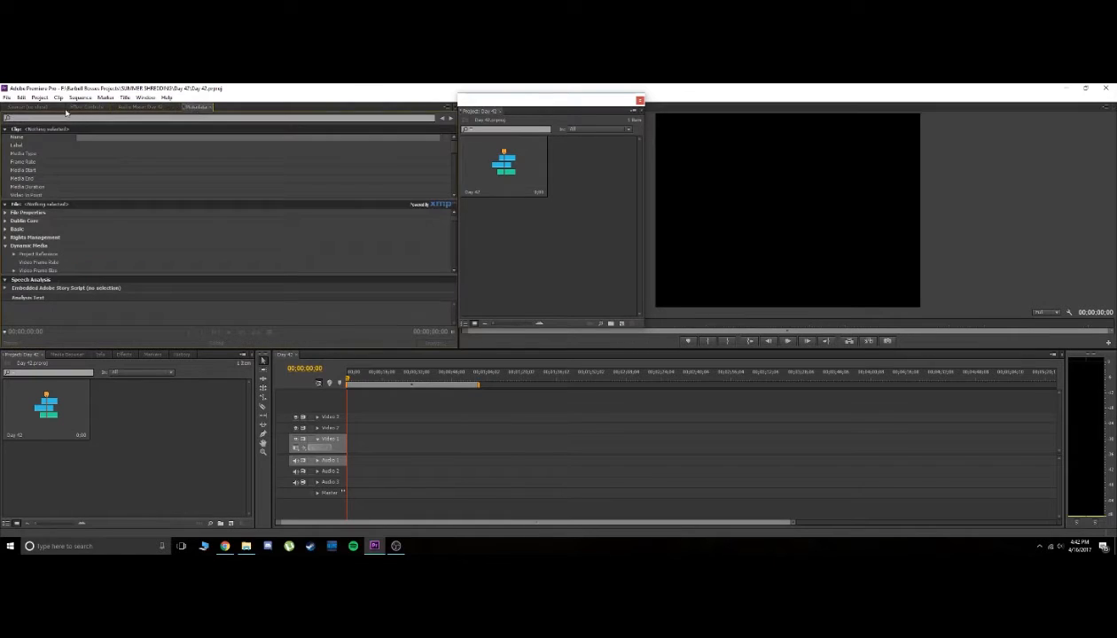
left_click(29, 107)
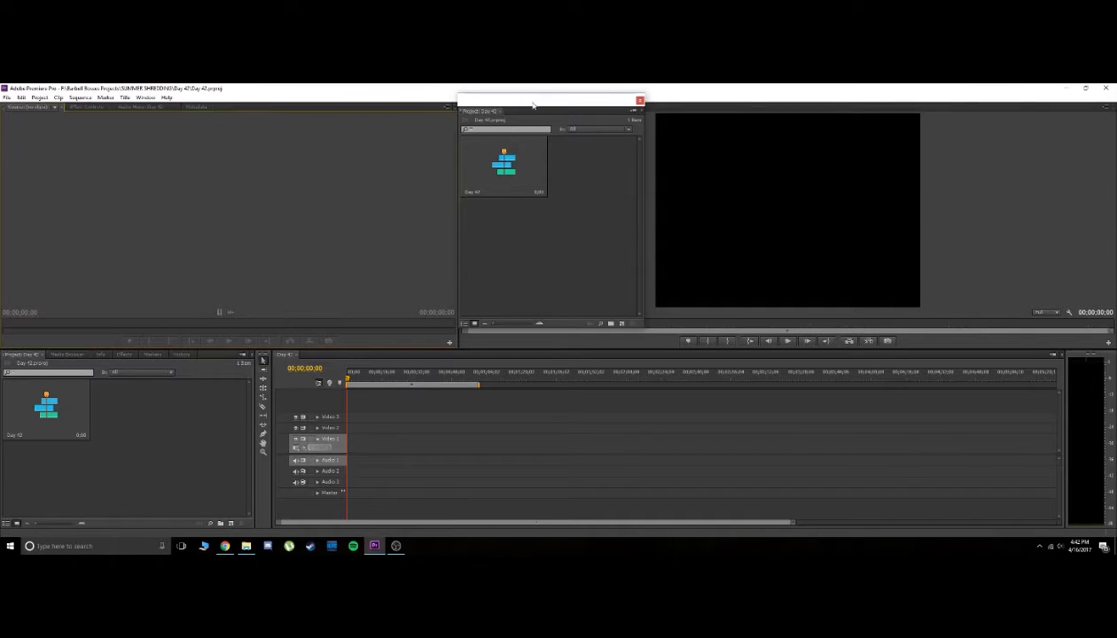
Create a new bin in the project and keep its default name
left_click(222, 523)
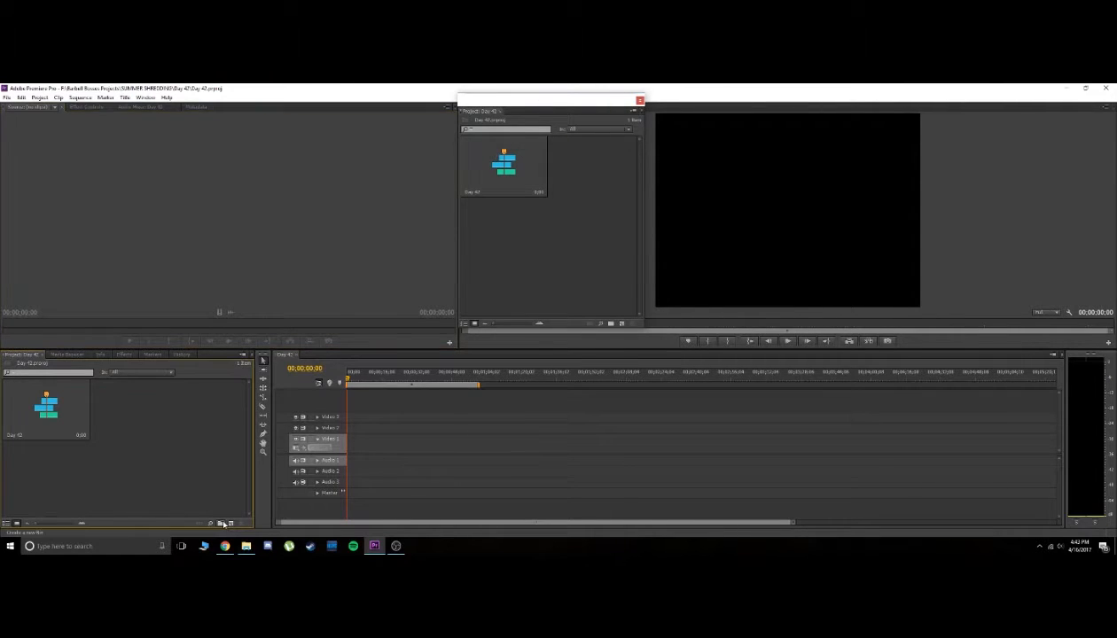
left_click(221, 523)
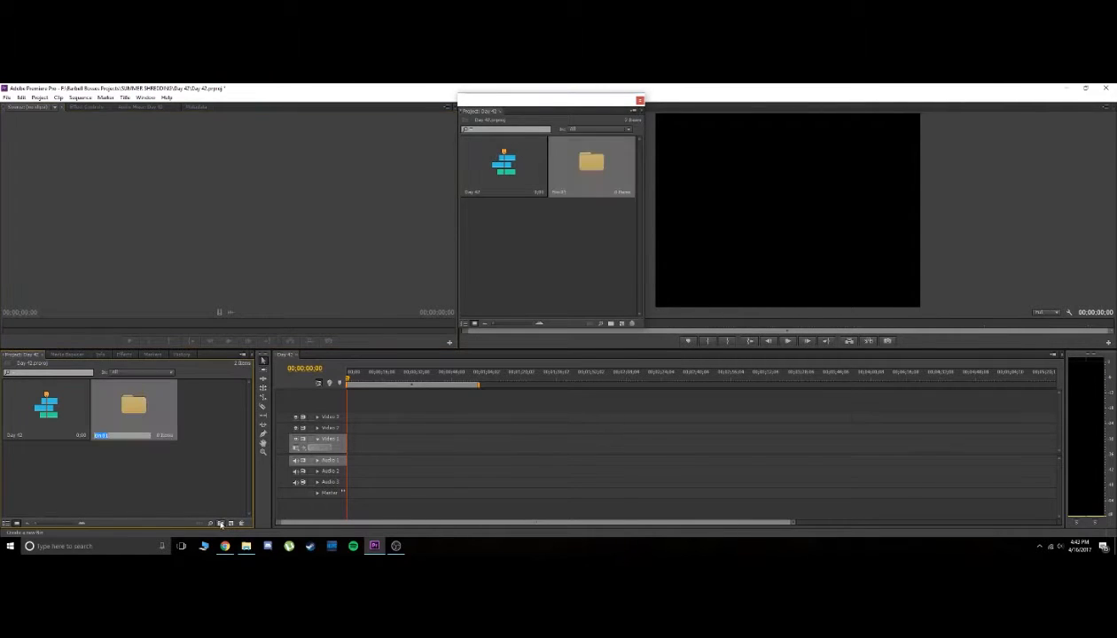
left_click(162, 475)
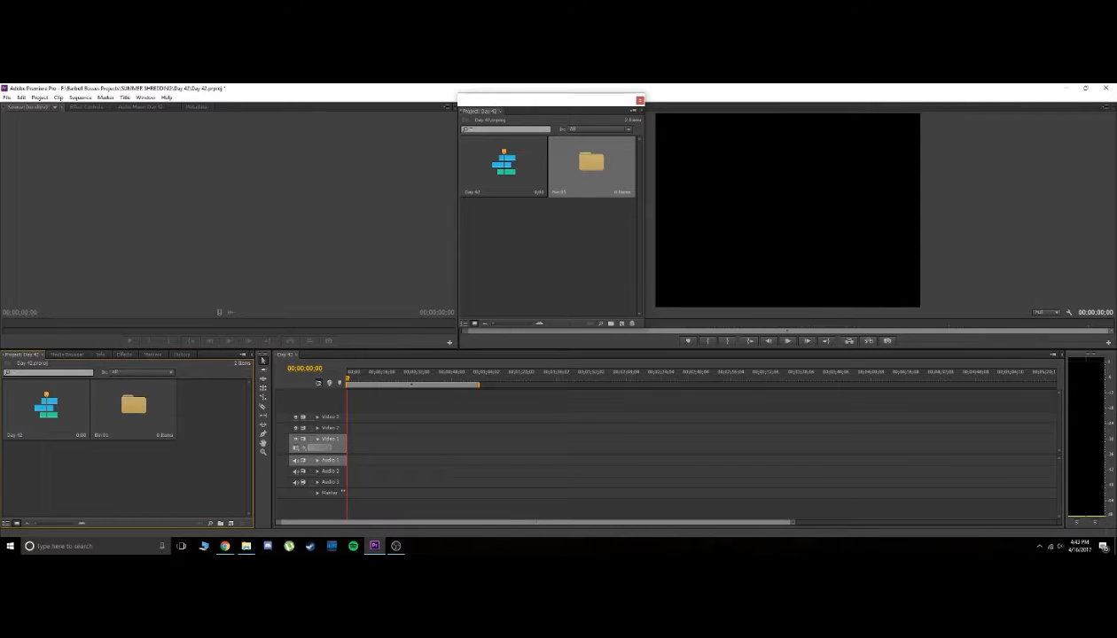
Import the MP4 video clips from the footage folder into the new bin
left_click_drag(2, 204, 151, 415)
left_click_drag(2, 272, 141, 404)
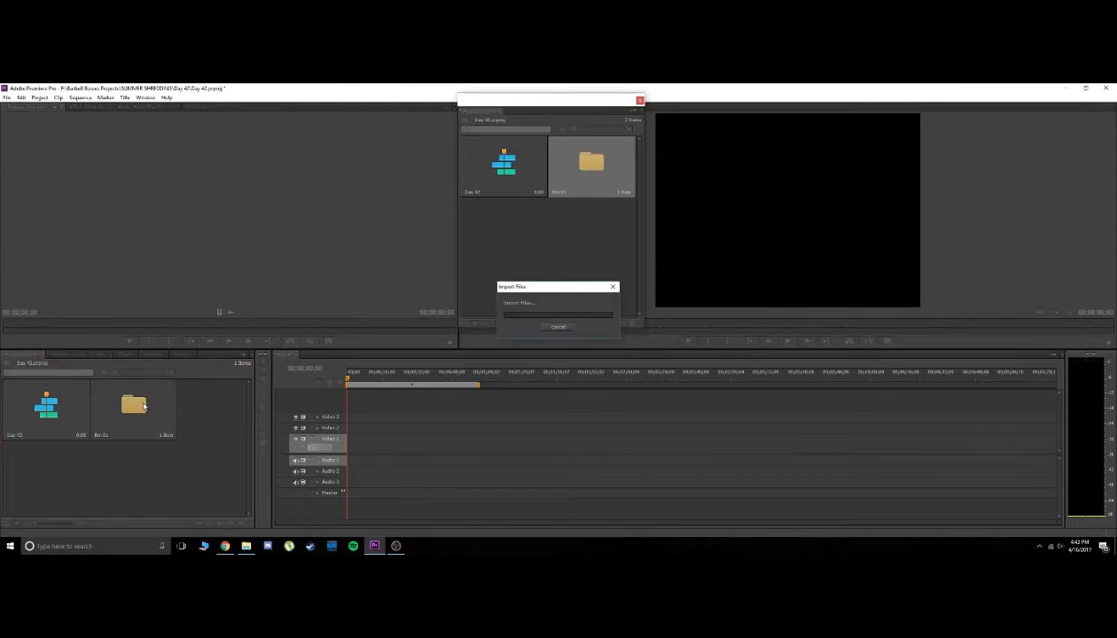
left_click_drag(2, 293, 139, 406)
left_click_drag(2, 302, 126, 414)
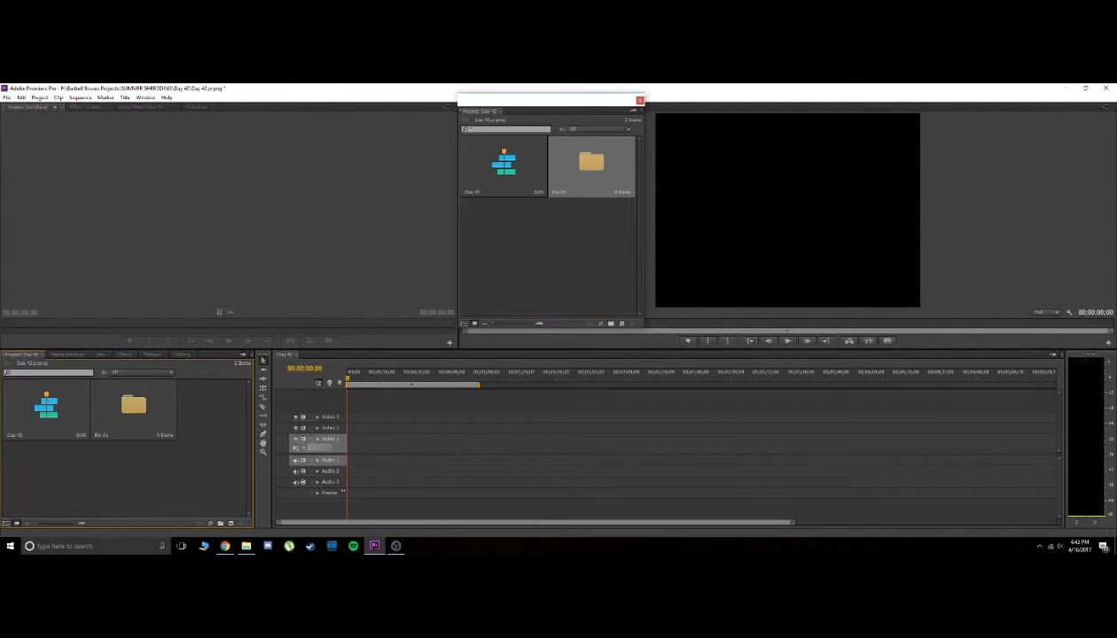
left_click_drag(2, 337, 133, 406)
left_click_drag(2, 346, 133, 408)
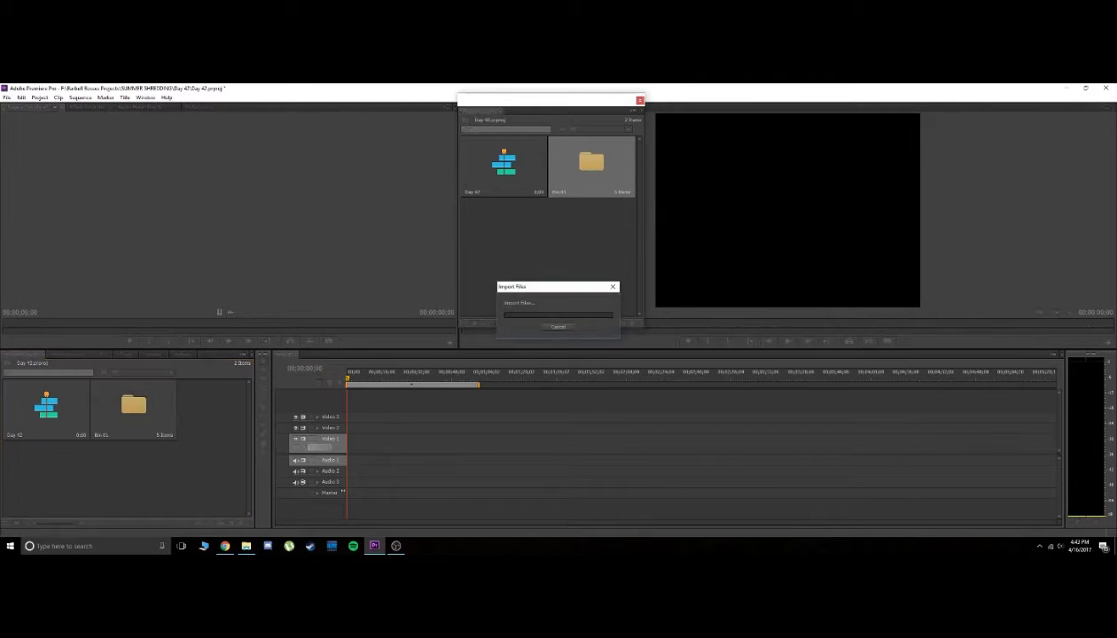
left_click_drag(106, 306, 133, 408)
left_click_drag(2, 324, 133, 408)
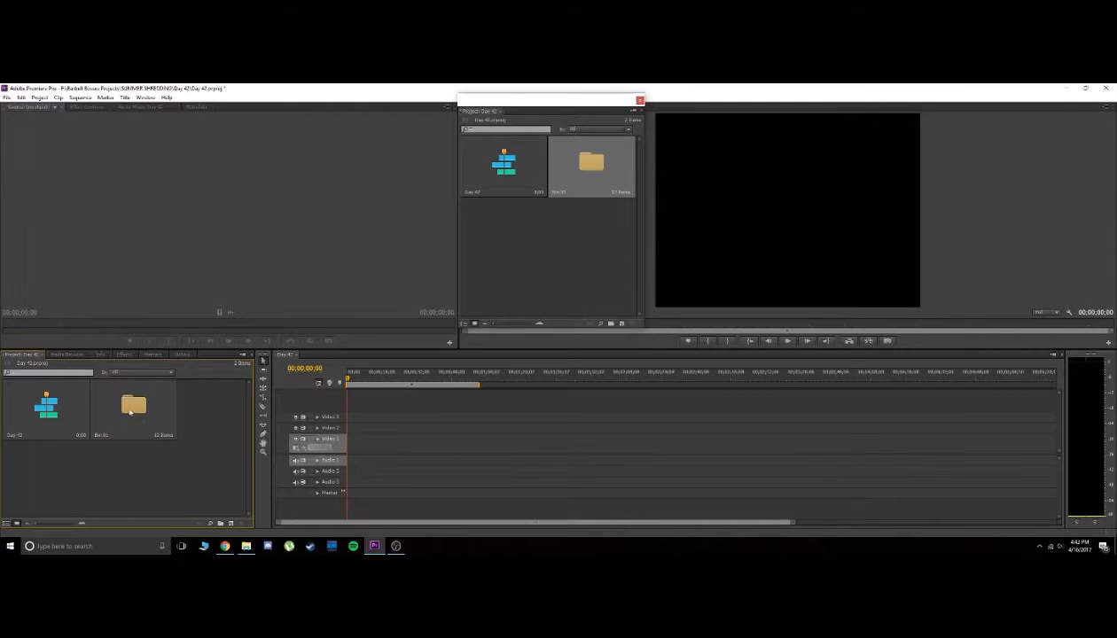
Open the bin in its own window, close the floating project window and move the bin window into its place
double_click(588, 171)
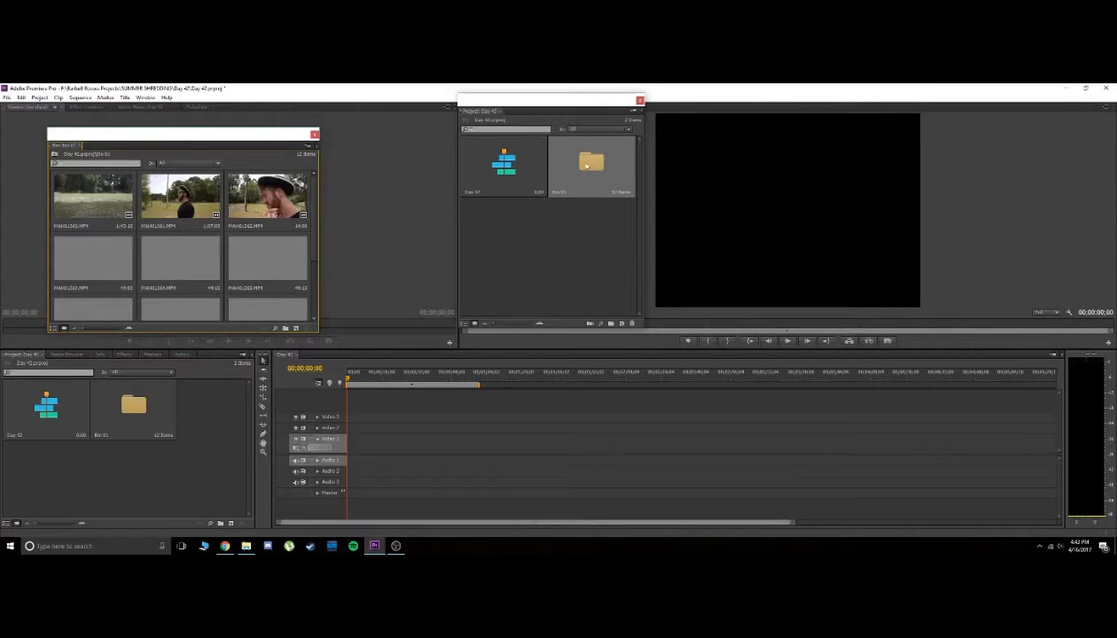
left_click(640, 101)
left_click_drag(235, 134, 562, 110)
left_click_drag(645, 124, 587, 113)
In the browser, open "SAD PIANO - Alone In The Dark" from the short film SoundCloud playlist, play a short preview and pause it
scroll(550, 174, "up", 1)
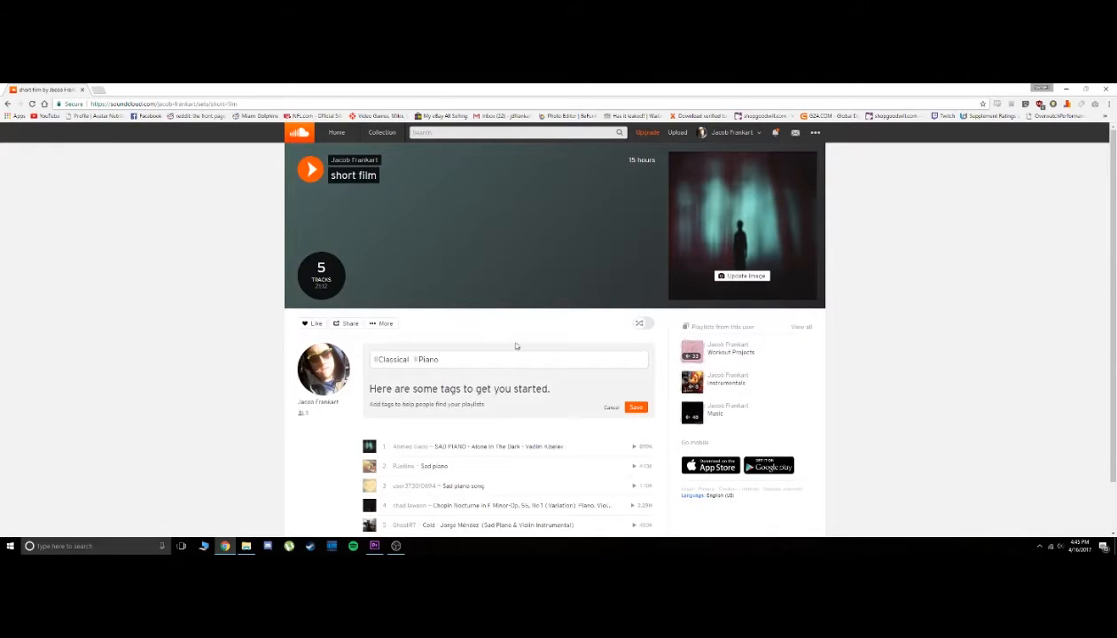
scroll(519, 344, "down", 1)
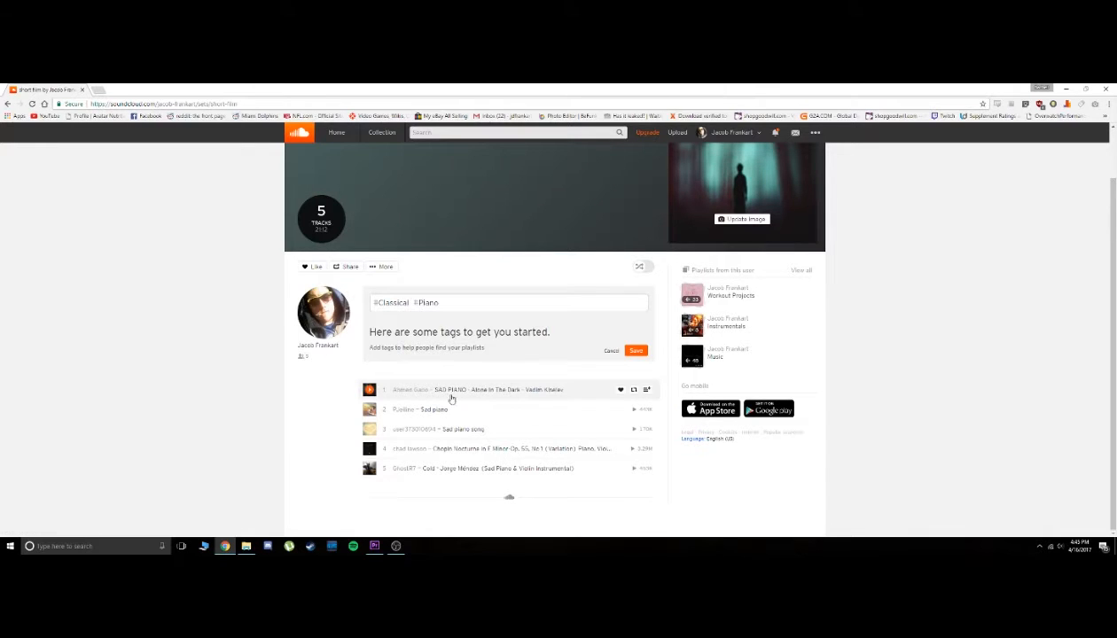
left_click(444, 391)
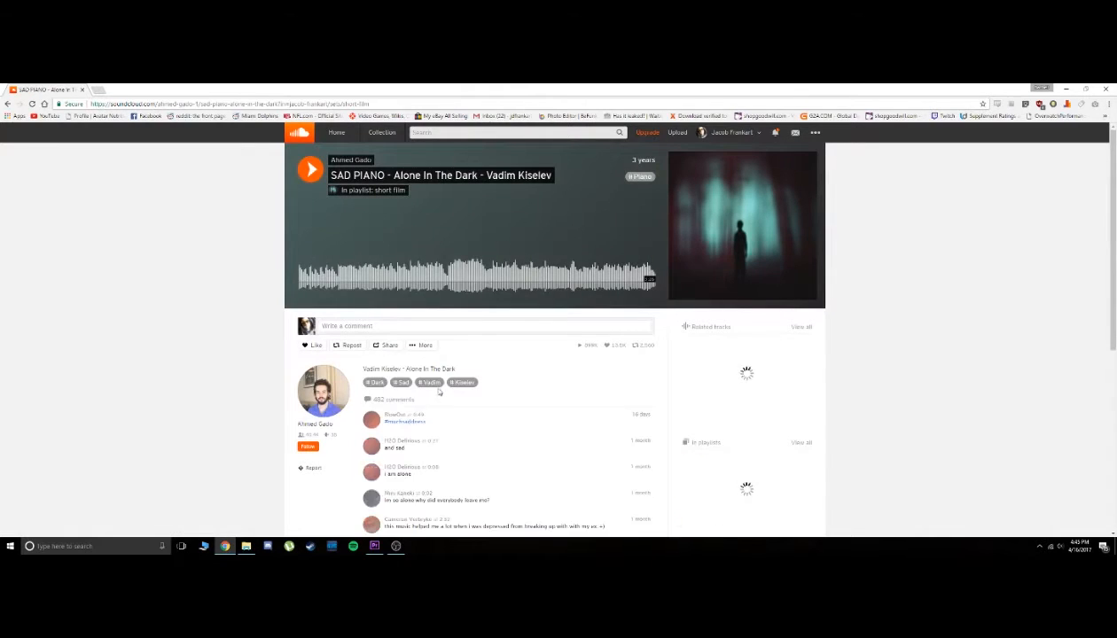
left_click(311, 169)
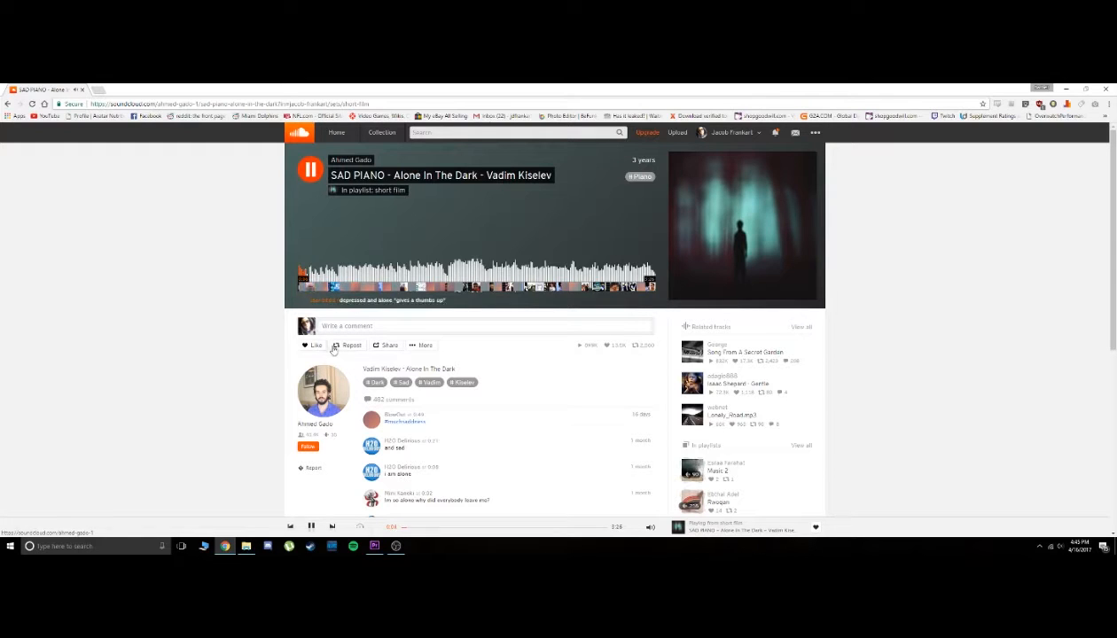
key("space")
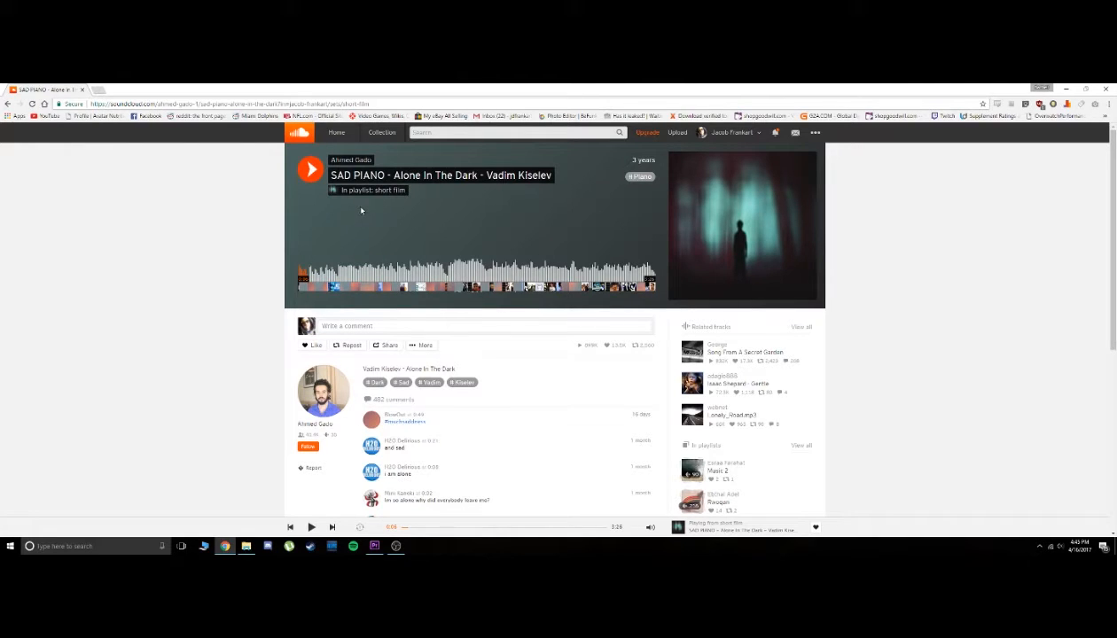
Copy the page URL of the SAD PIANO track
left_click(162, 104)
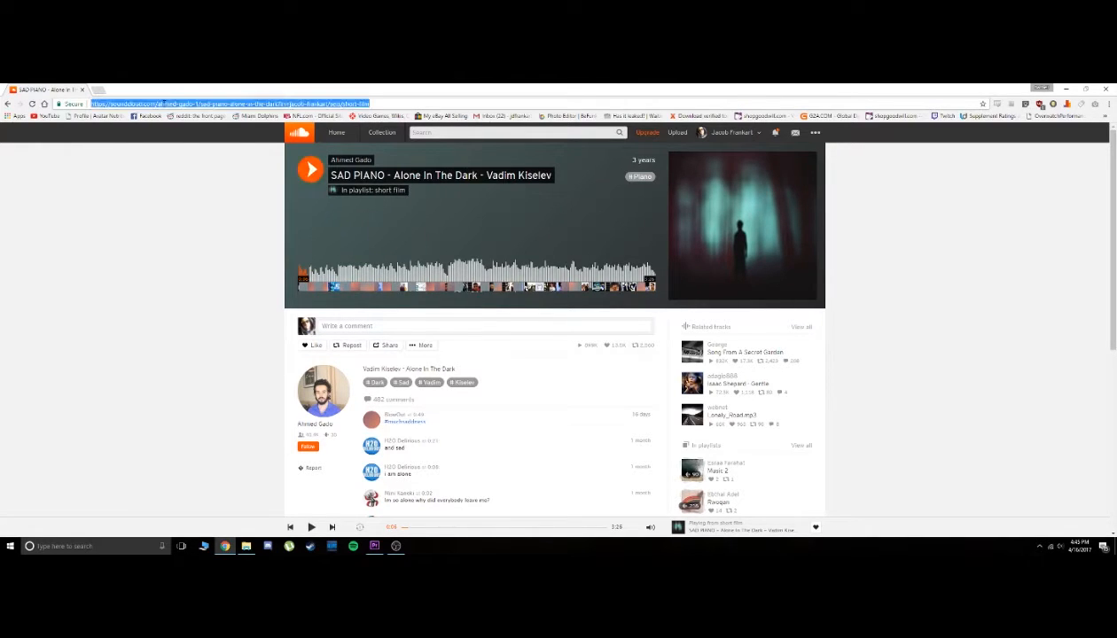
right_click(161, 104)
left_click(197, 137)
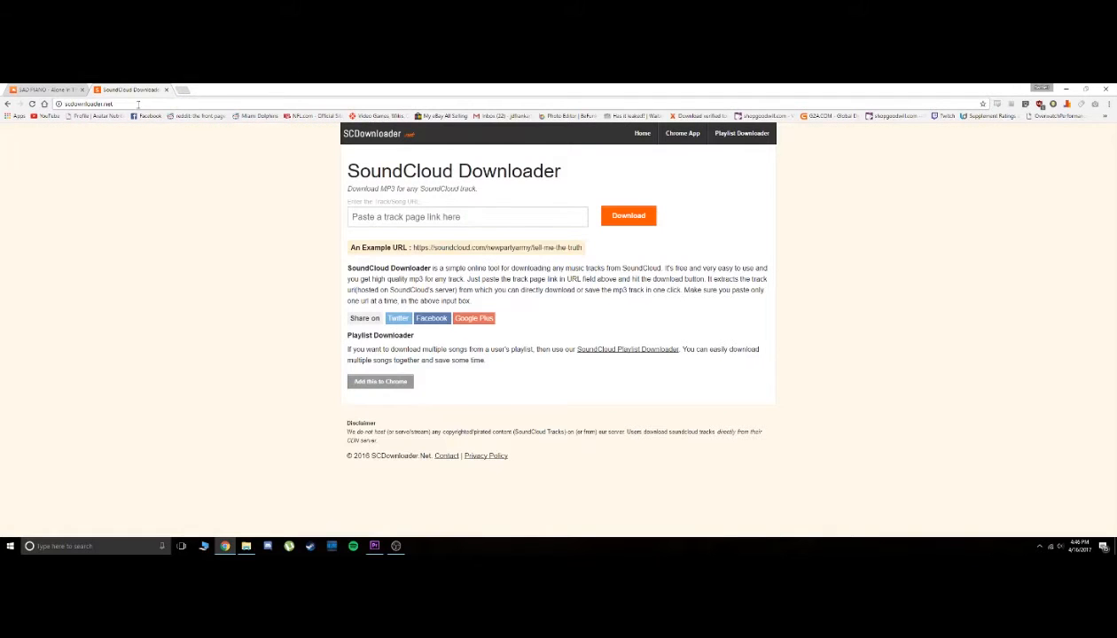
Open scdownloader.net in a new browser tab and submit the copied SAD PIANO track URL for download
left_click(71, 103)
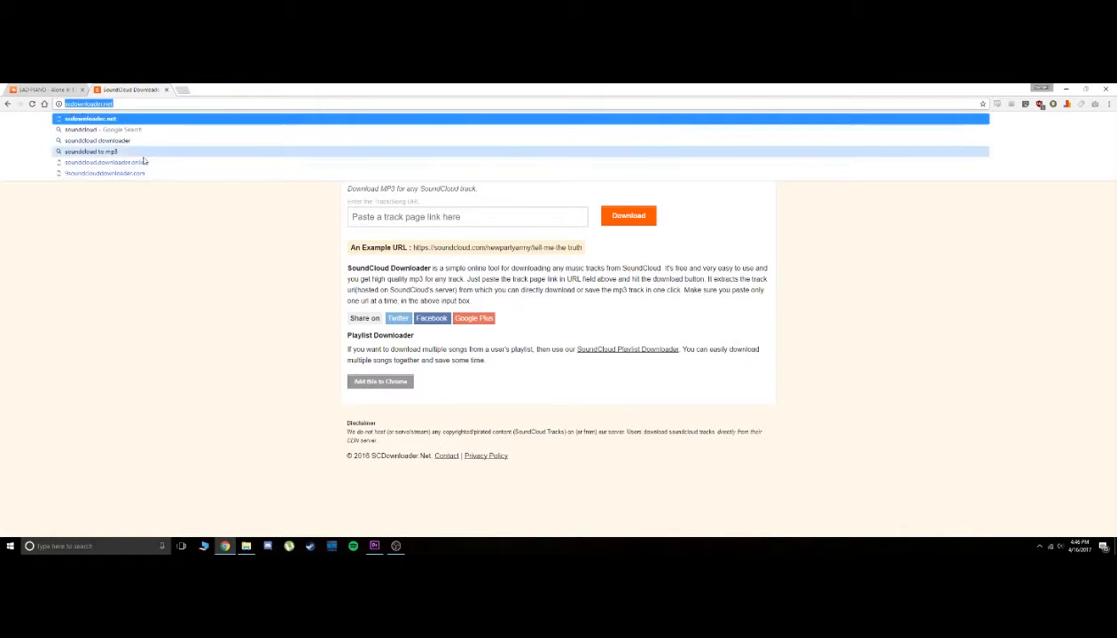
left_click(275, 251)
left_click(45, 90)
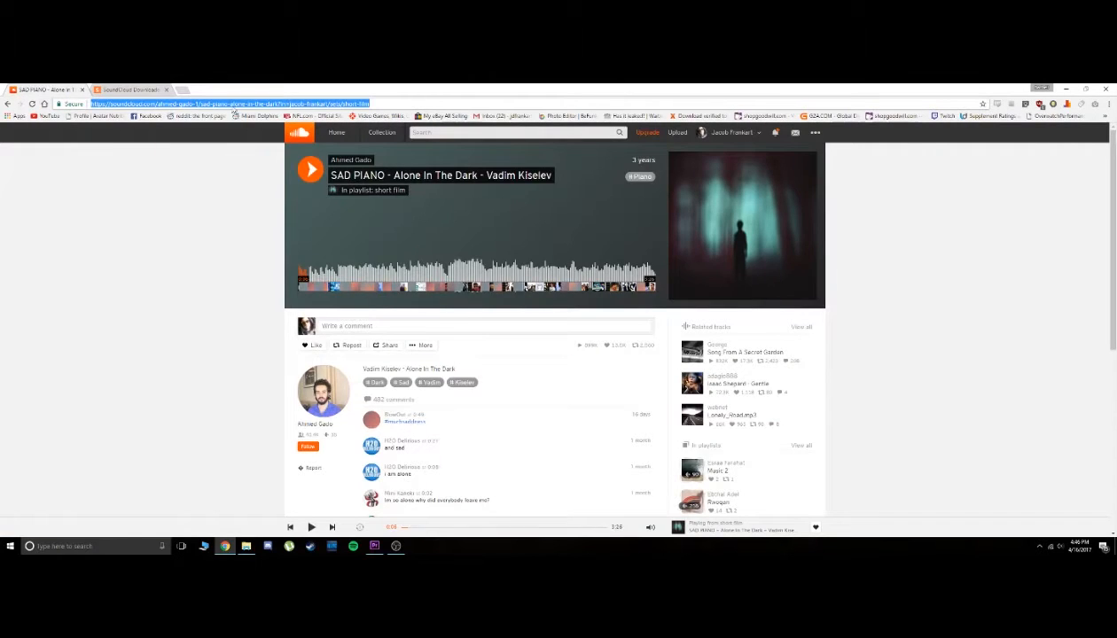
left_click(130, 89)
right_click(406, 216)
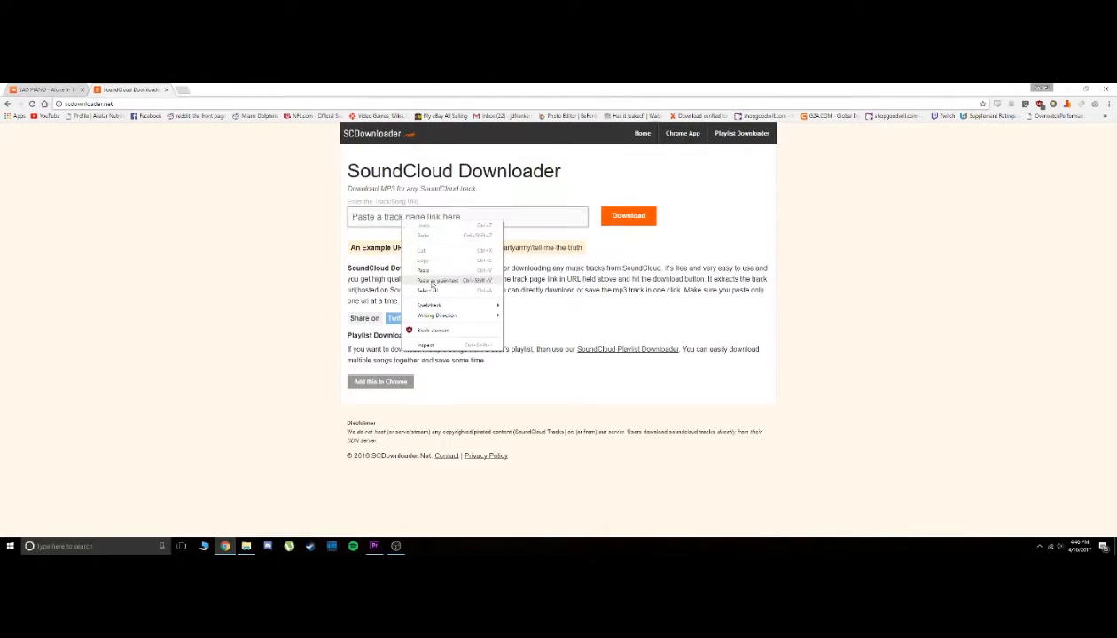
left_click(432, 278)
left_click(617, 221)
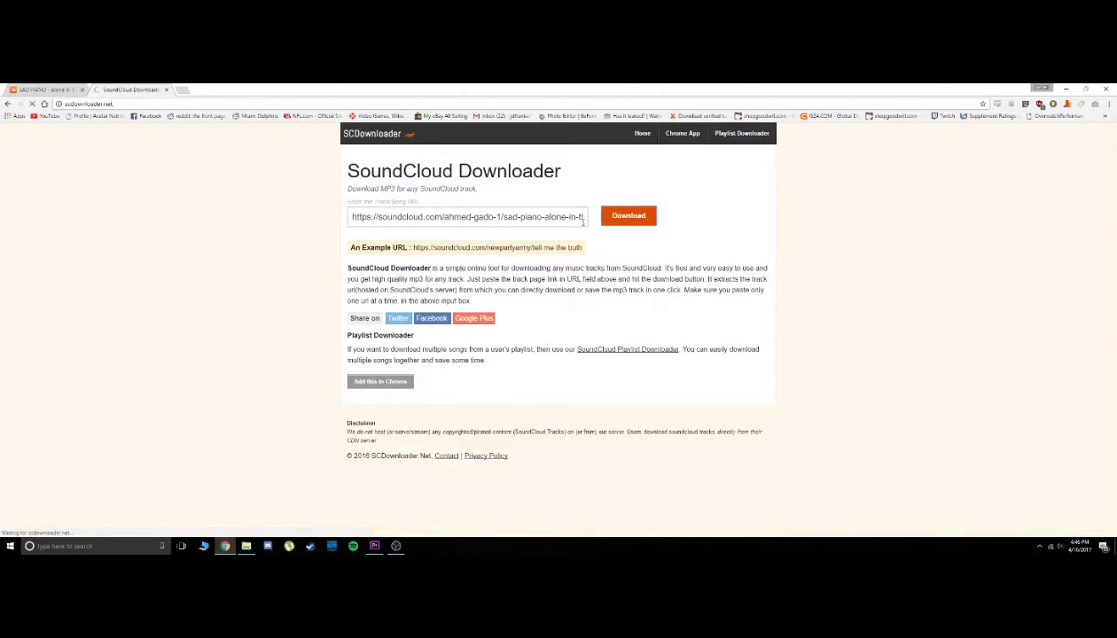
Download the SAD PIANO MP3 and import the downloaded file into the Premiere Pro Day 42 project
left_click(386, 207)
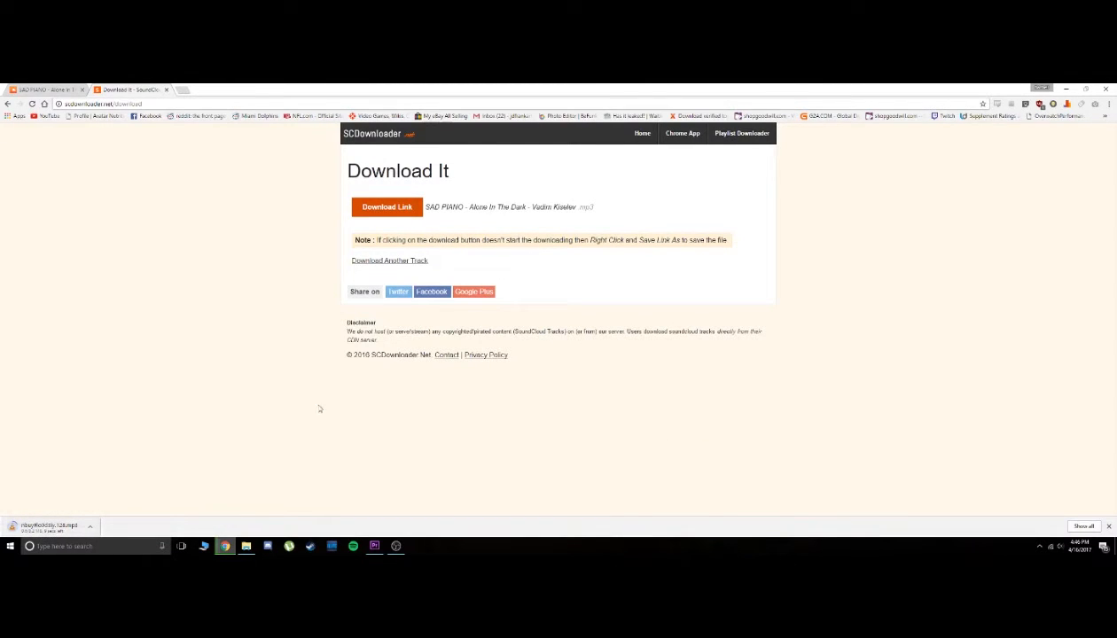
left_click(56, 87)
left_click(98, 91)
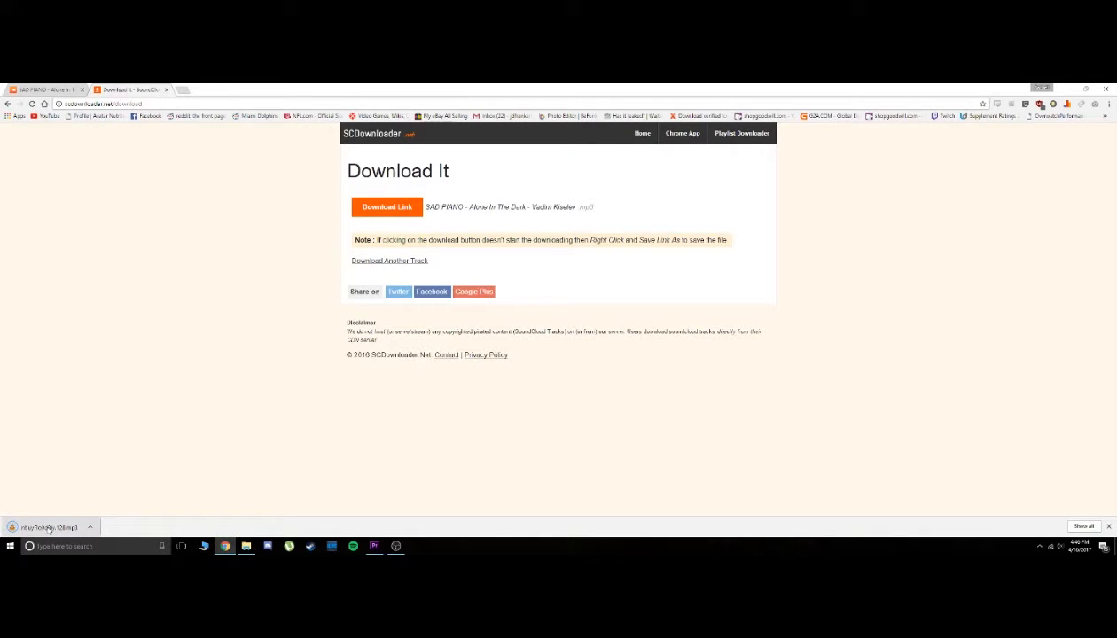
left_click_drag(51, 528, 190, 443)
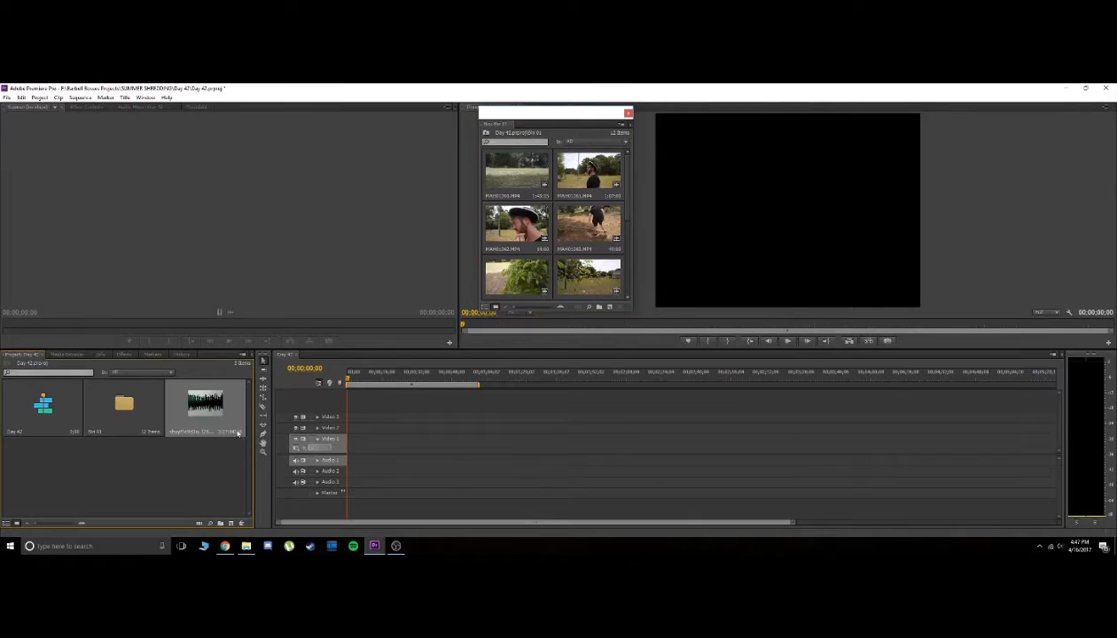
Place the first grass field clip from the bin at the start of Video 1, changing the sequence settings to match the clip
left_click(514, 174)
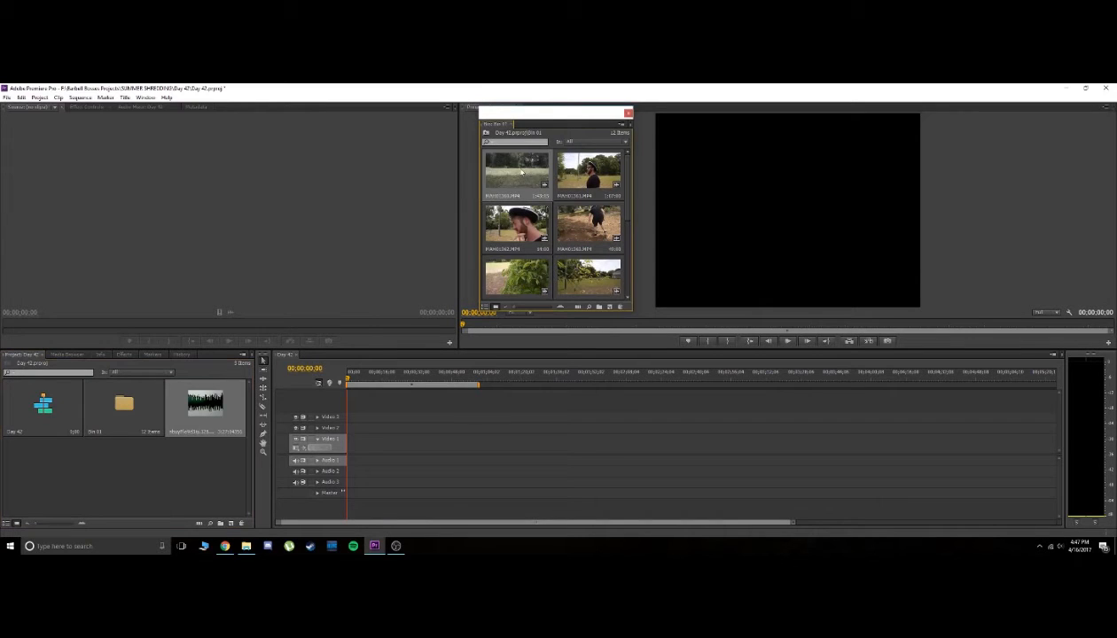
left_click_drag(424, 355, 357, 449)
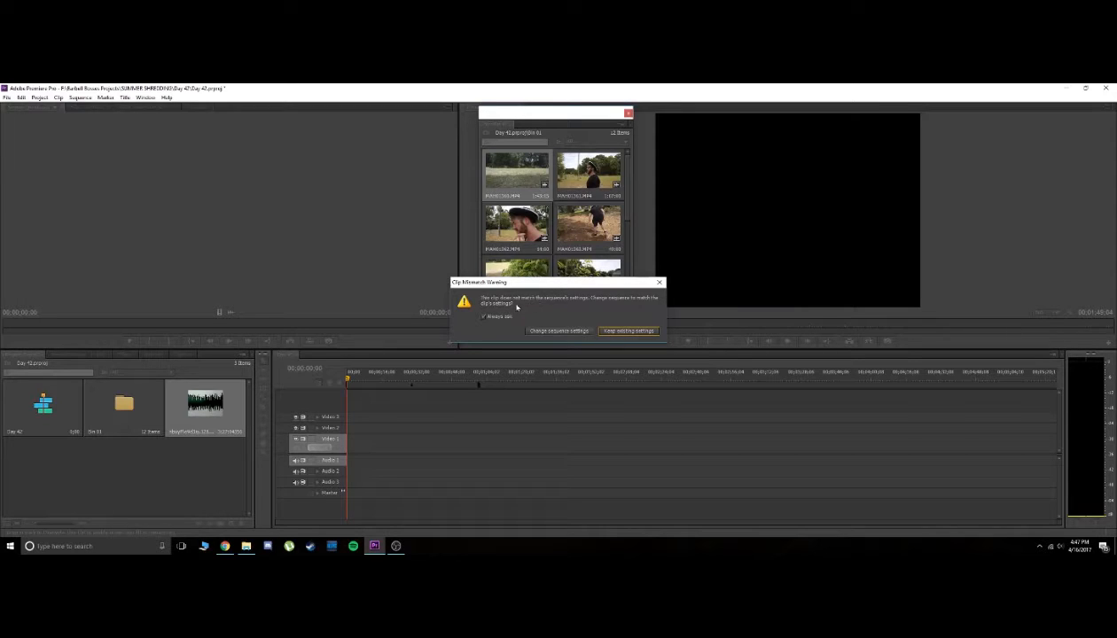
left_click(534, 333)
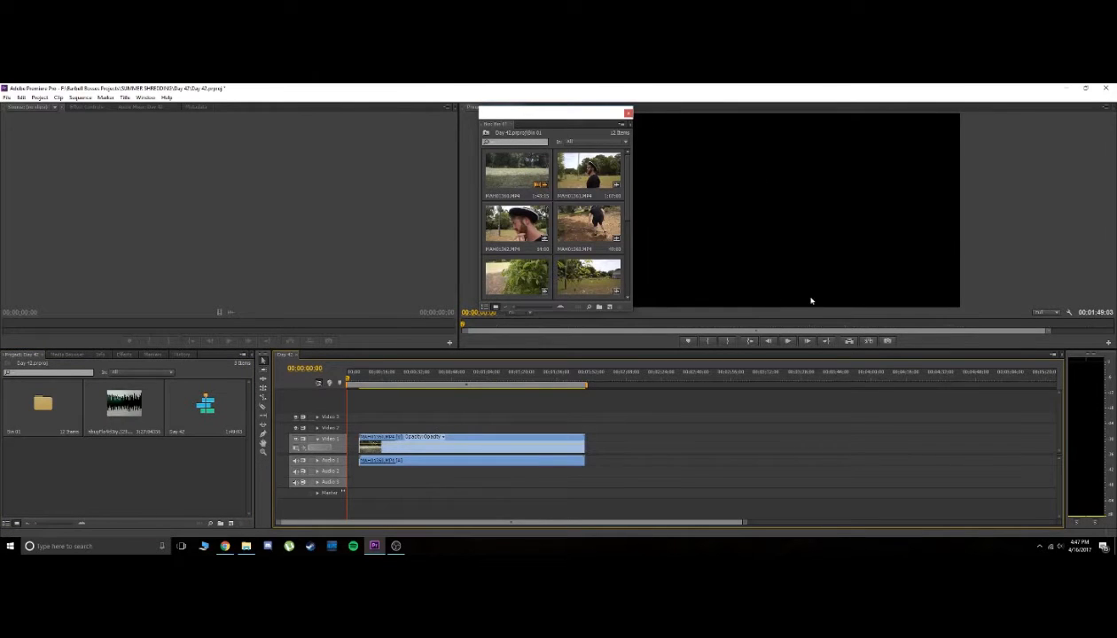
left_click_drag(557, 116, 504, 103)
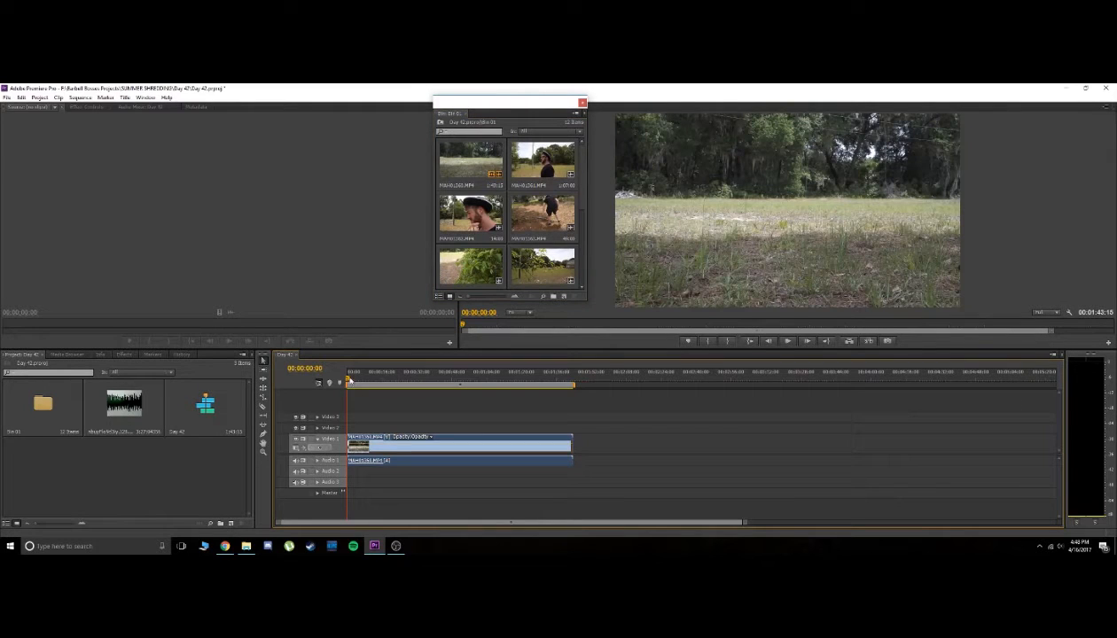
Scrub and play through the field clip in the sequence to review its footage and sound
left_click_drag(350, 379, 395, 379)
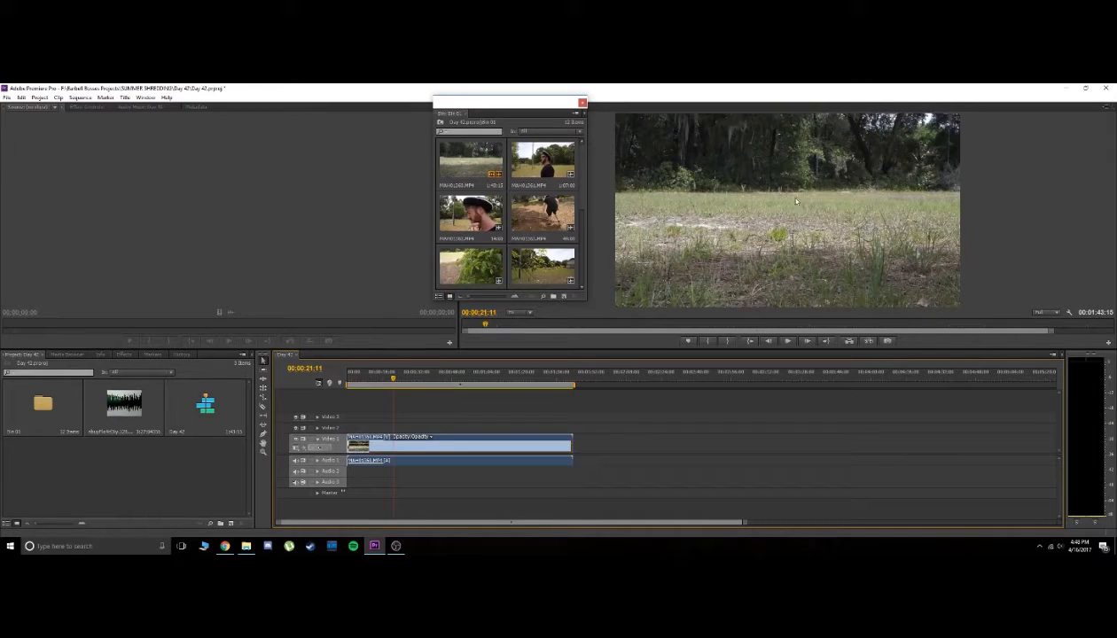
key("space")
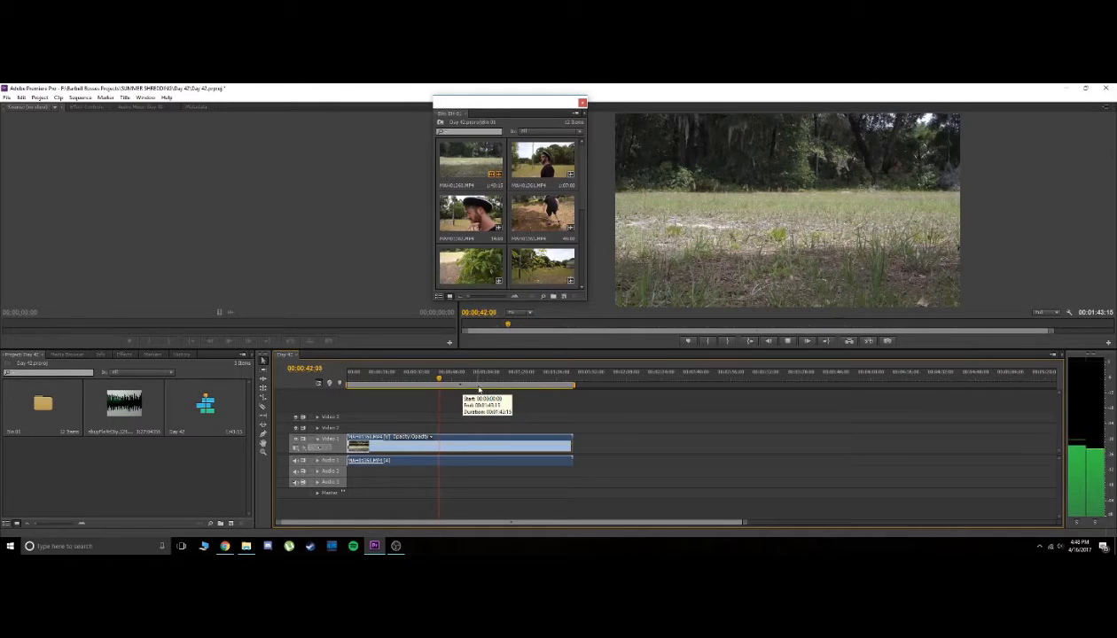
key("space")
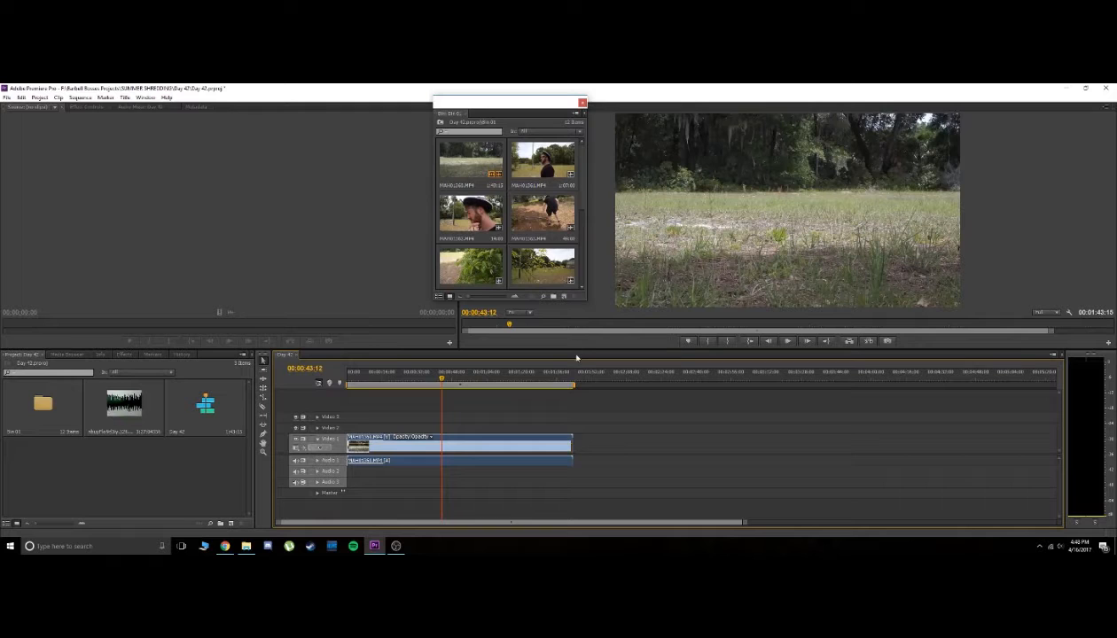
left_click(370, 379)
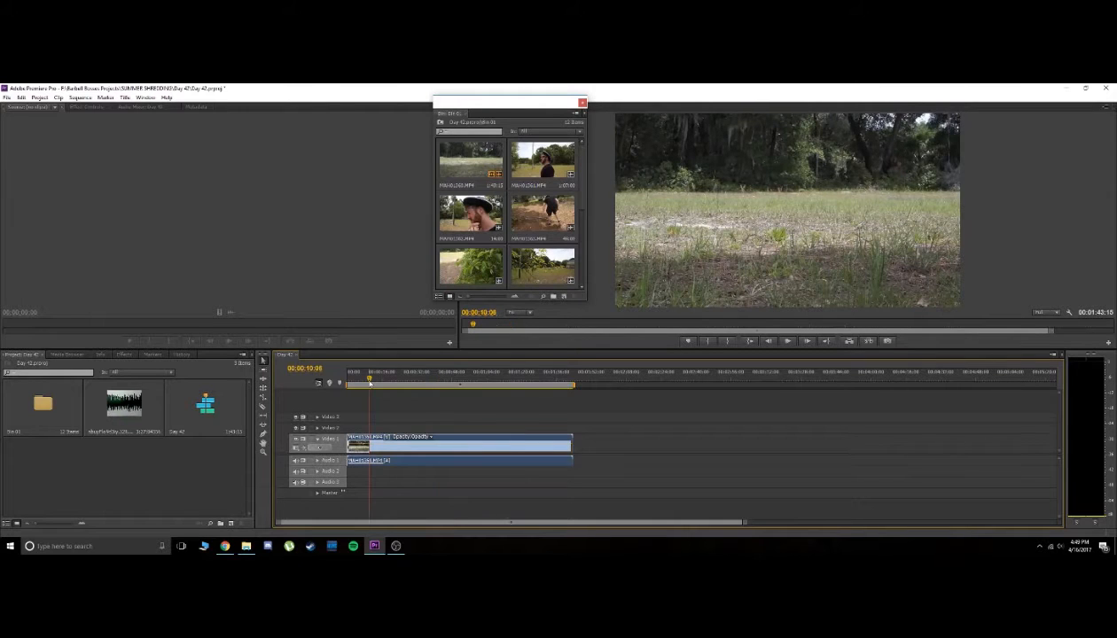
left_click_drag(370, 379, 434, 379)
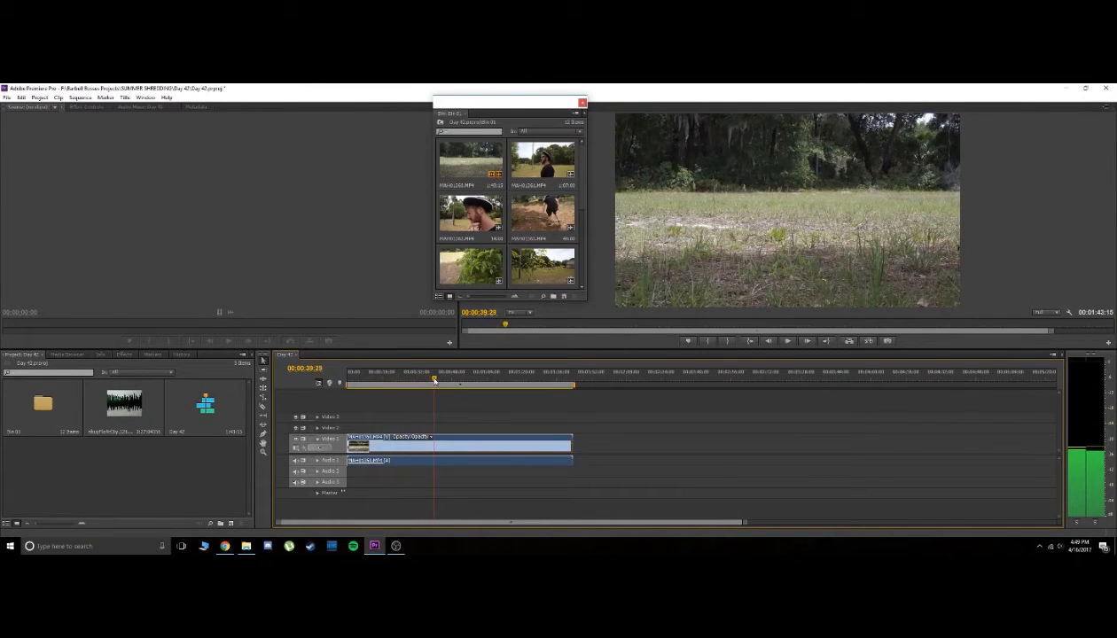
Search the effects for "black", apply Black & White to the field clip on Video 1 and preview it
left_click(124, 355)
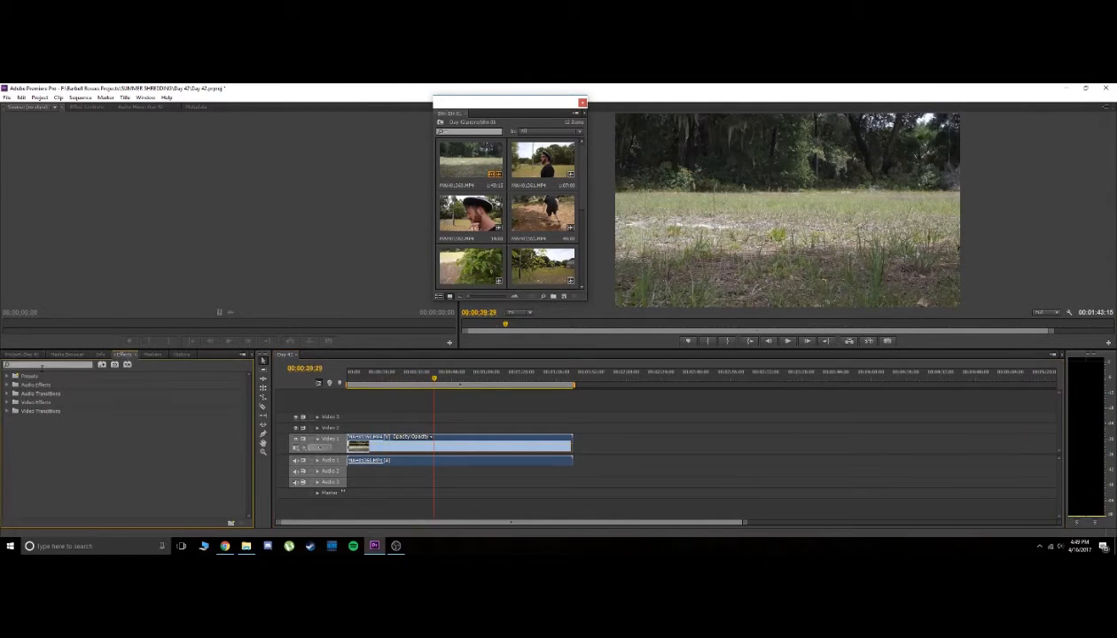
left_click(40, 365)
type("black")
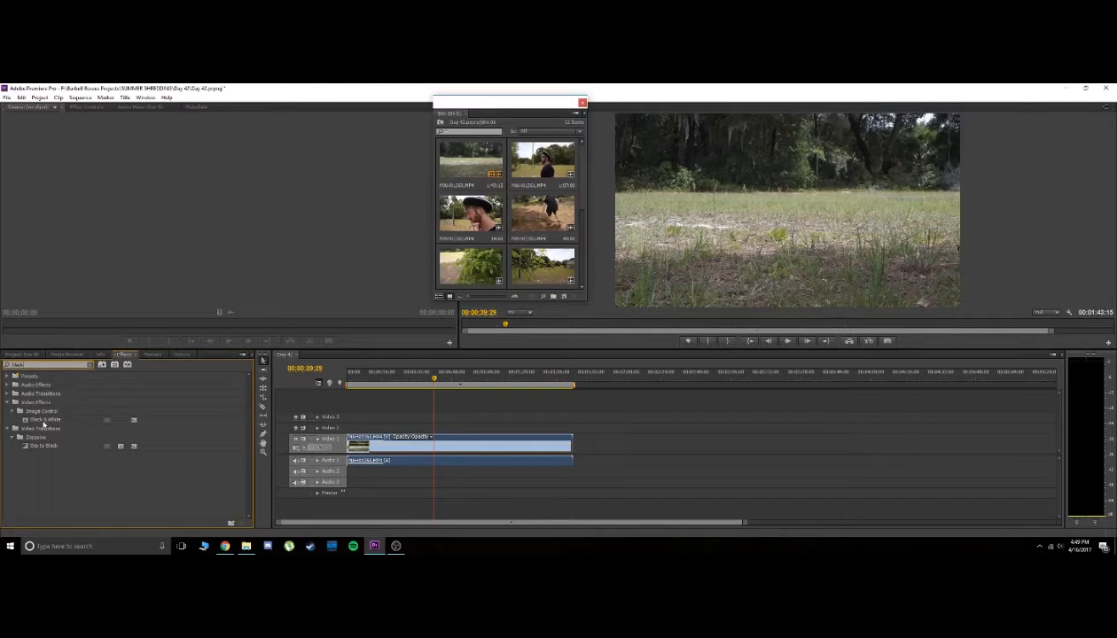
left_click_drag(44, 419, 448, 441)
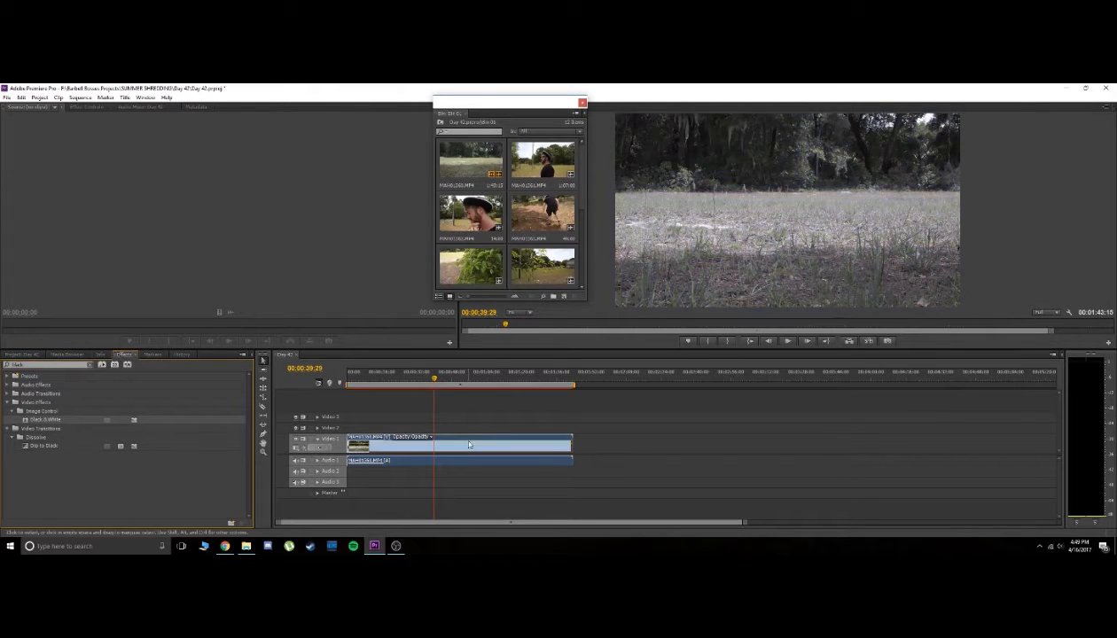
left_click(469, 397)
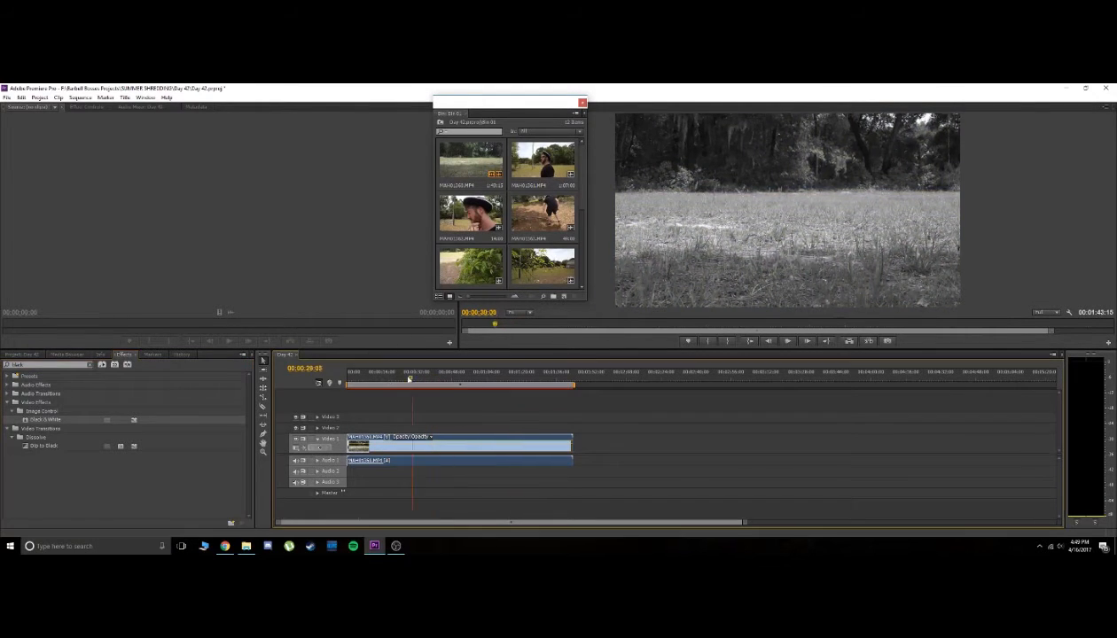
key("Home")
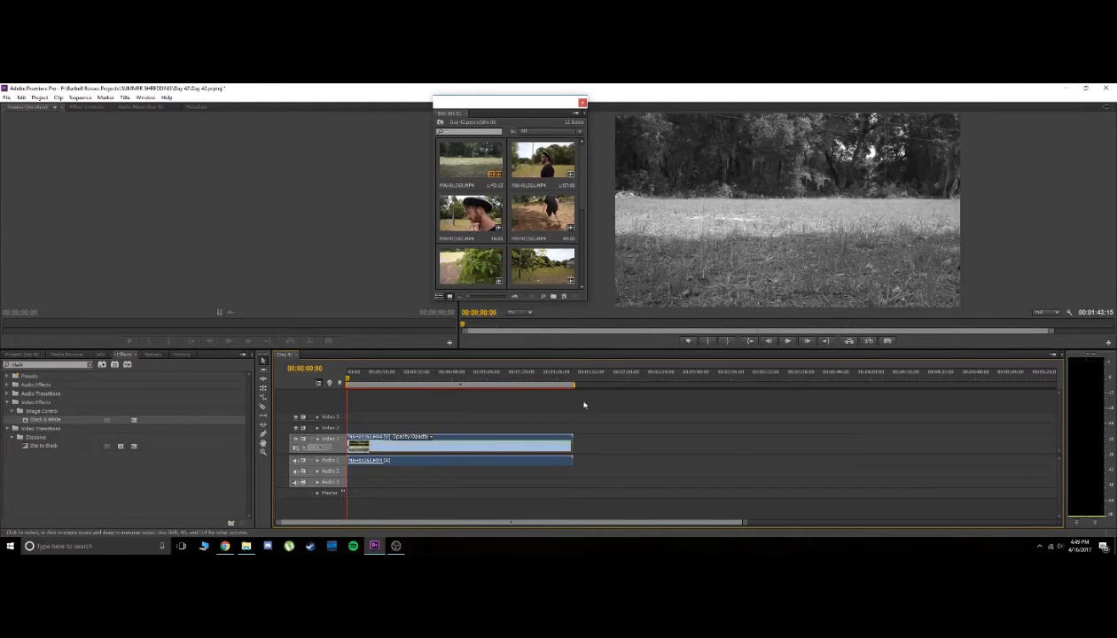
scroll(701, 420, "down", 1)
scroll(600, 436, "up", 1)
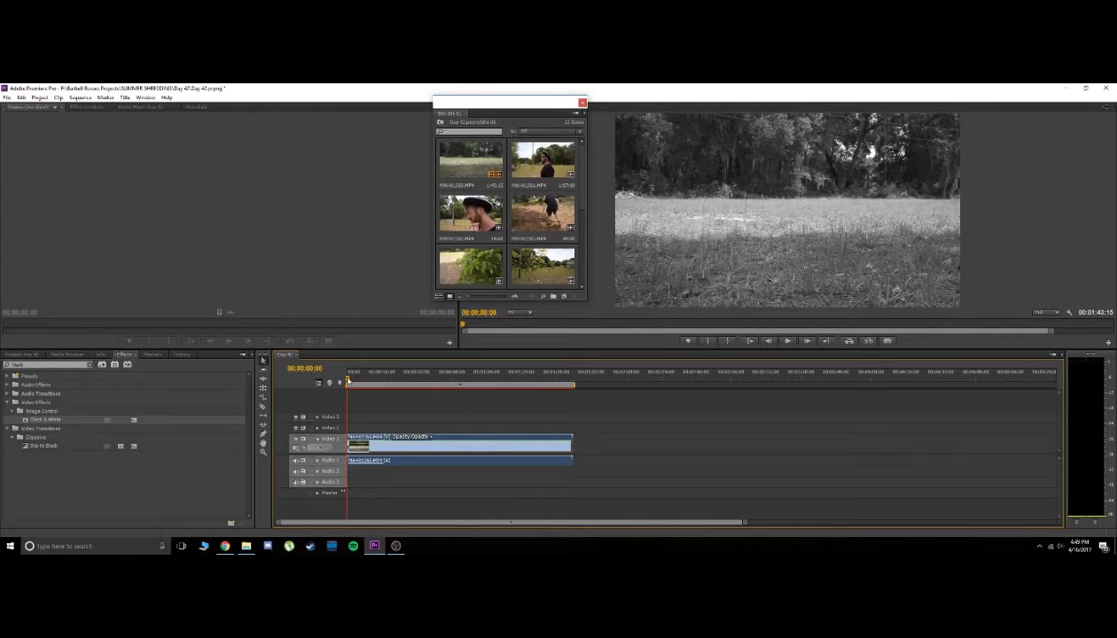
left_click_drag(350, 379, 373, 379)
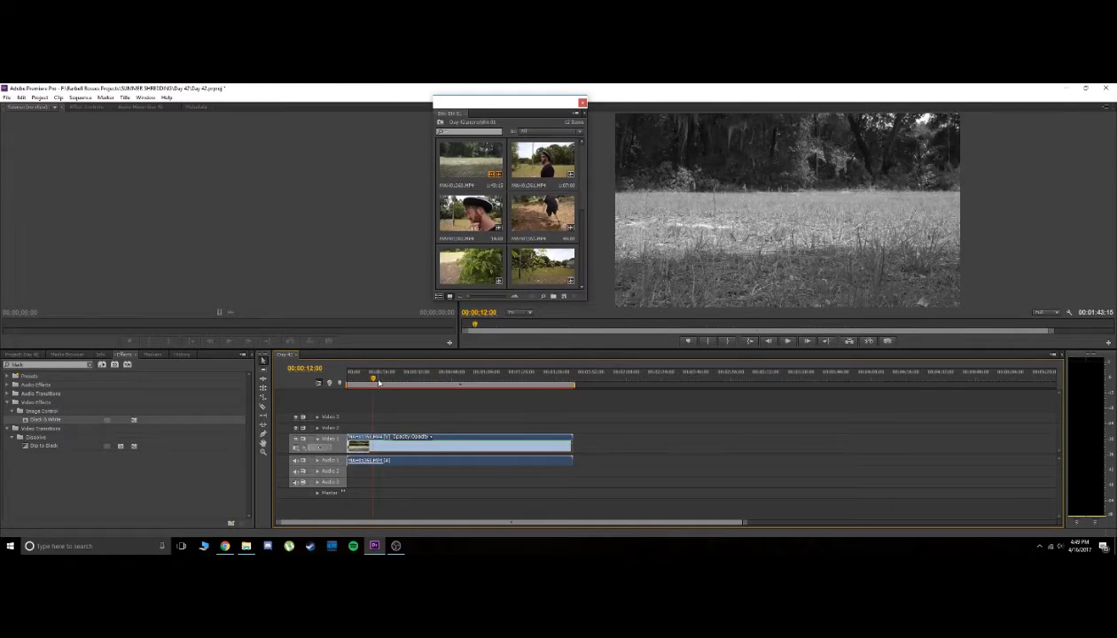
Unlink the field clip's audio from its video and cut the audio from Audio 1
right_click(405, 457)
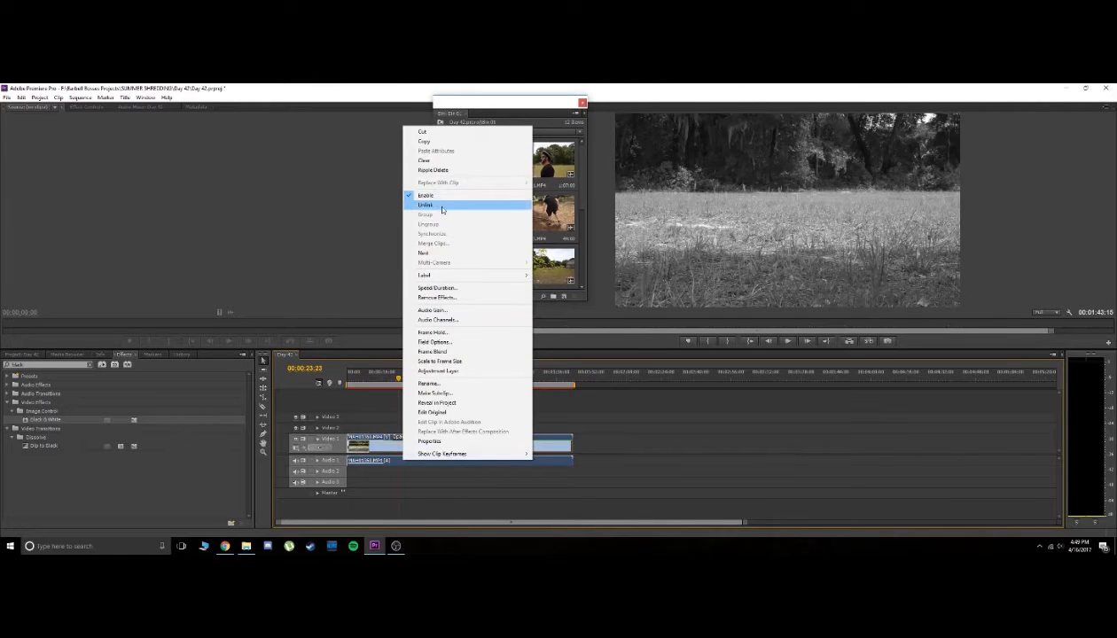
left_click(442, 207)
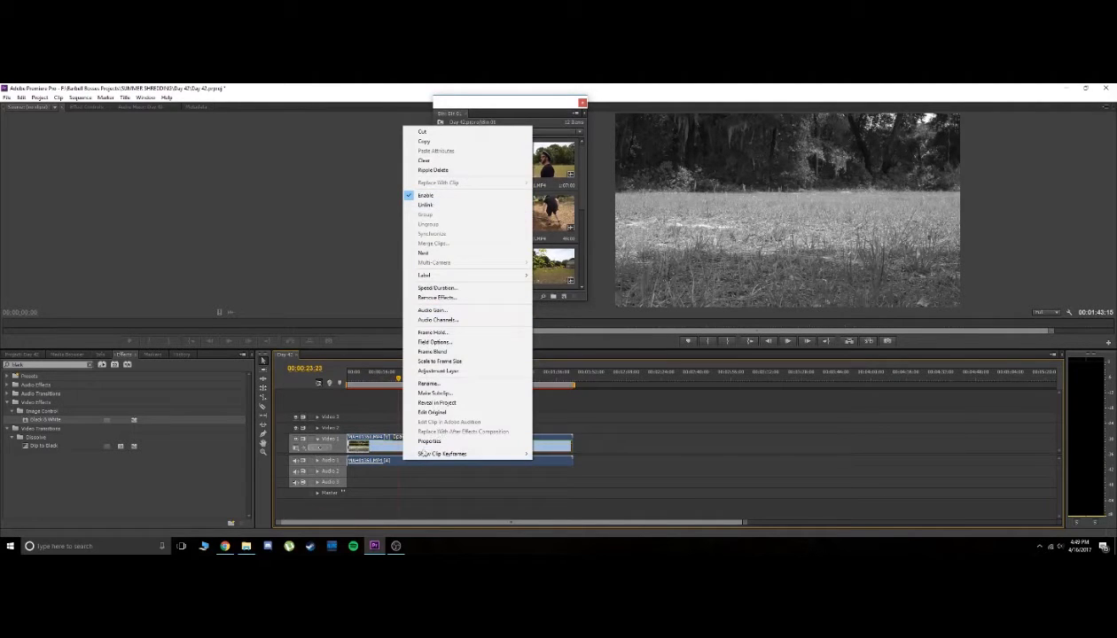
right_click(371, 459)
left_click(396, 206)
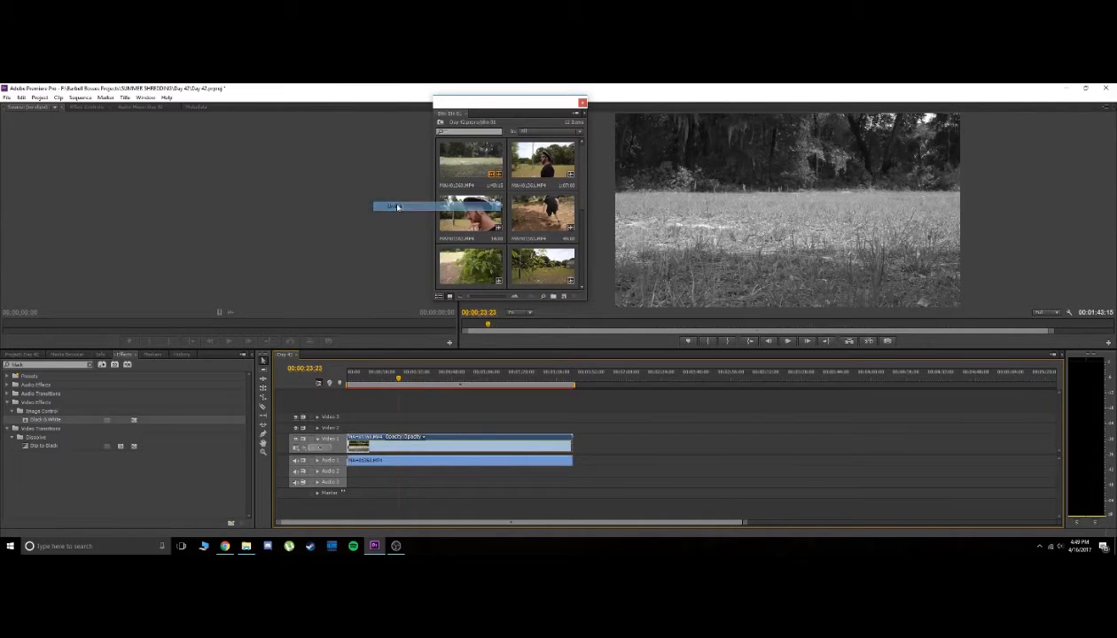
right_click(397, 463)
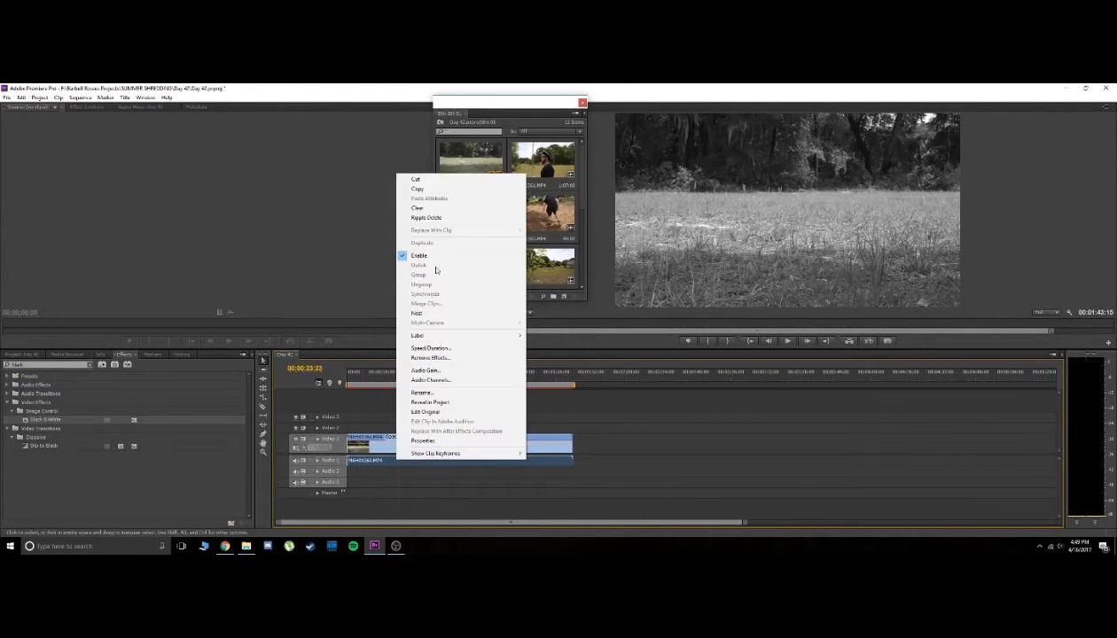
left_click(421, 181)
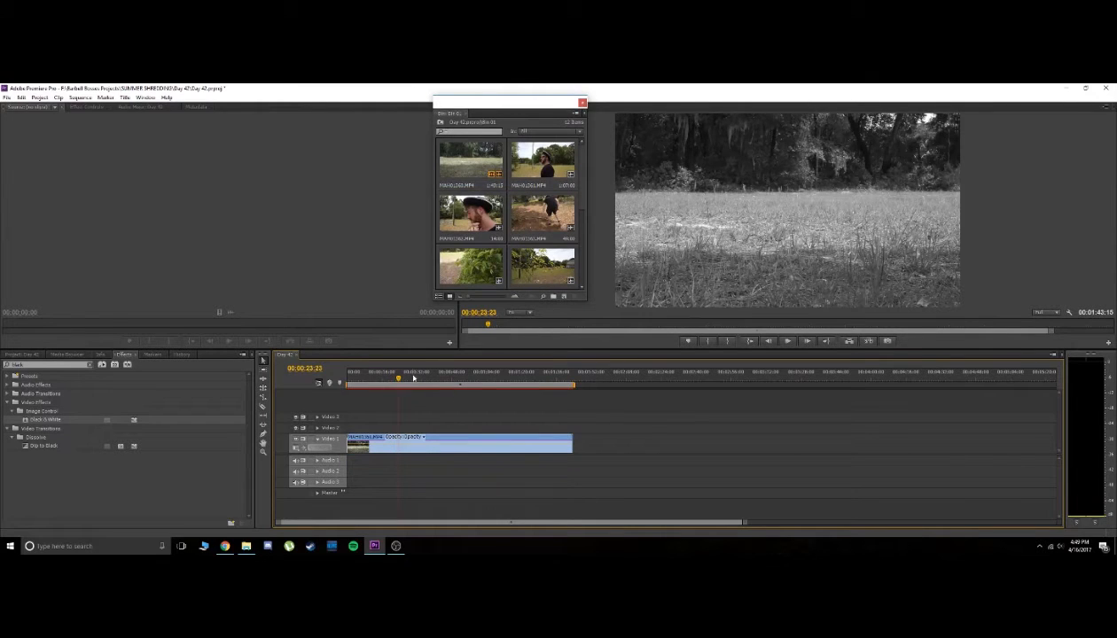
Load the field clip in the Source monitor and place a video-only copy after the first clip on Video 1
double_click(474, 172)
left_click(244, 327)
left_click_drag(233, 325, 57, 324)
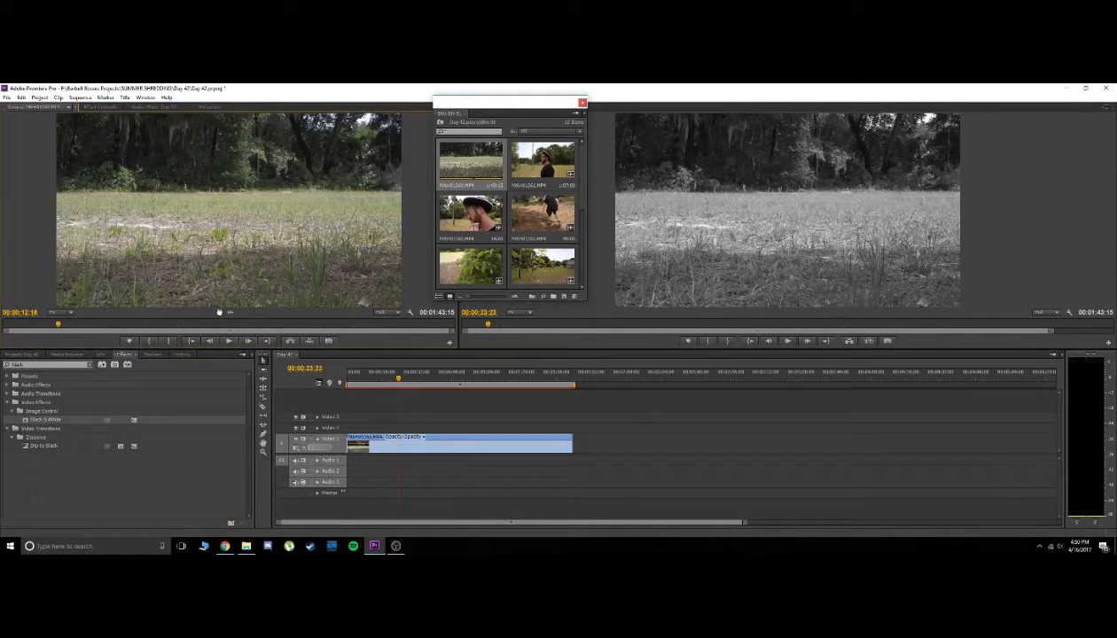
left_click_drag(384, 404, 627, 436)
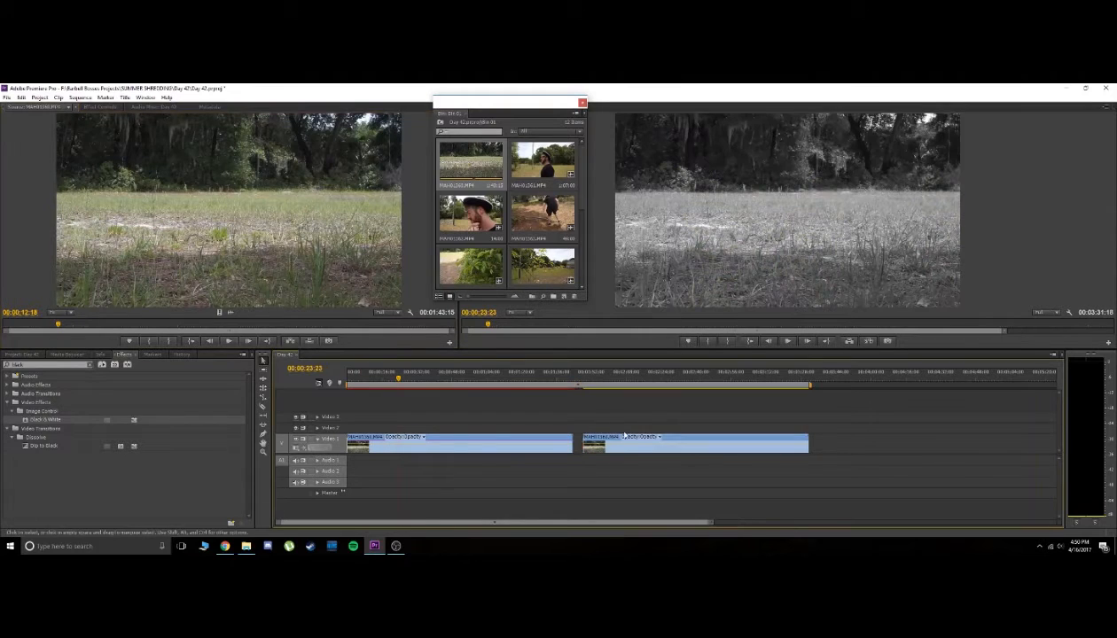
left_click(660, 374)
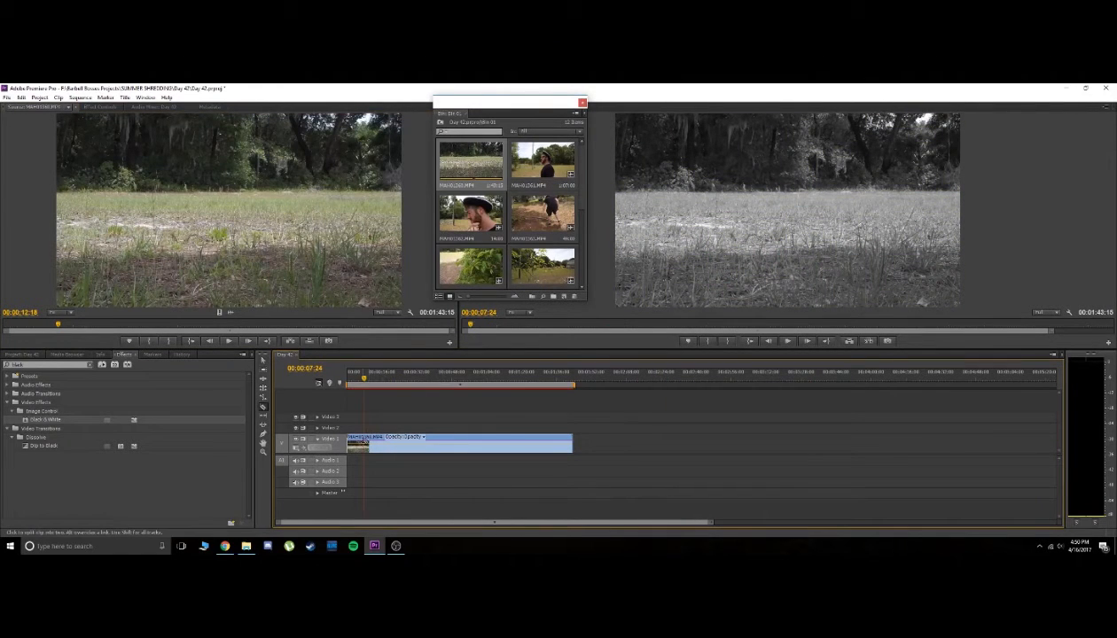
Split the black-and-white field clip at 00;00;07;24 and ripple delete the part before the cut
left_click(364, 444)
right_click(361, 445)
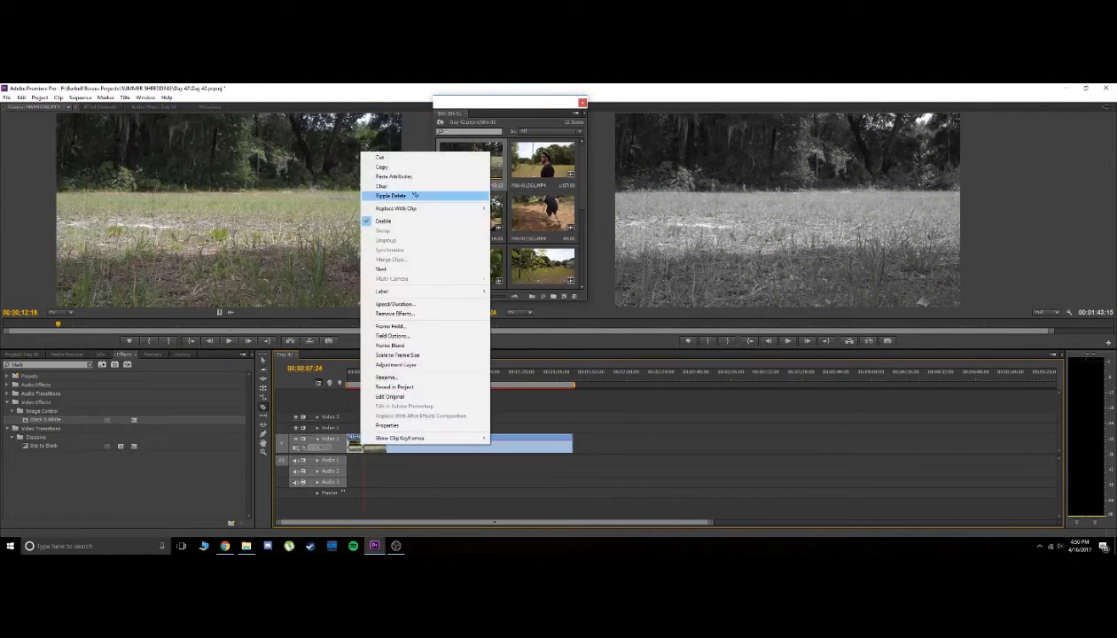
left_click(414, 195)
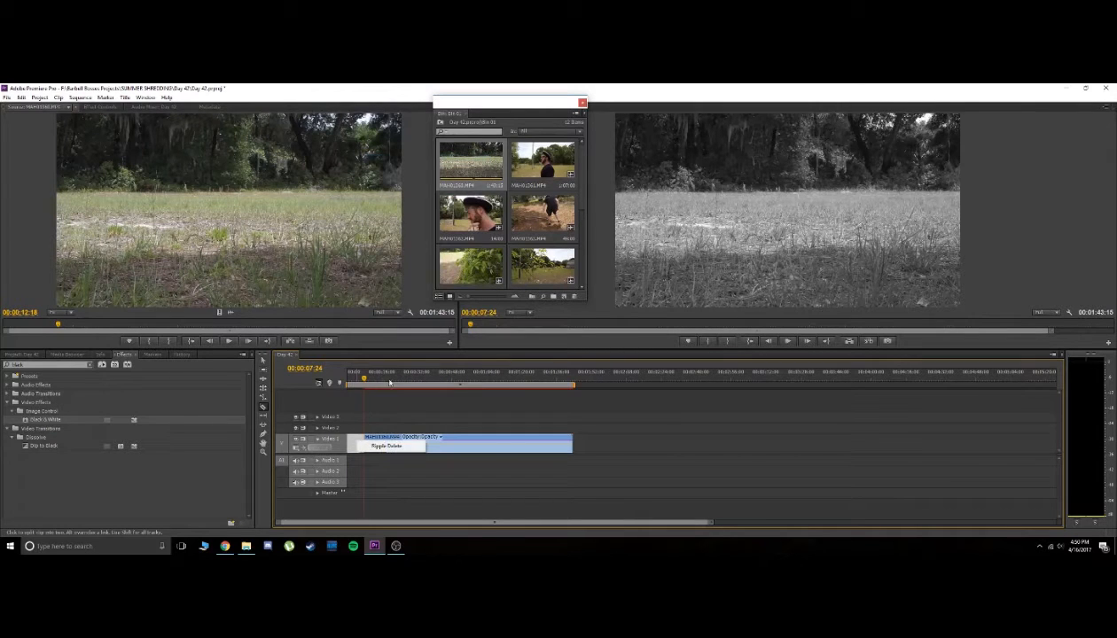
left_click_drag(364, 378, 419, 379)
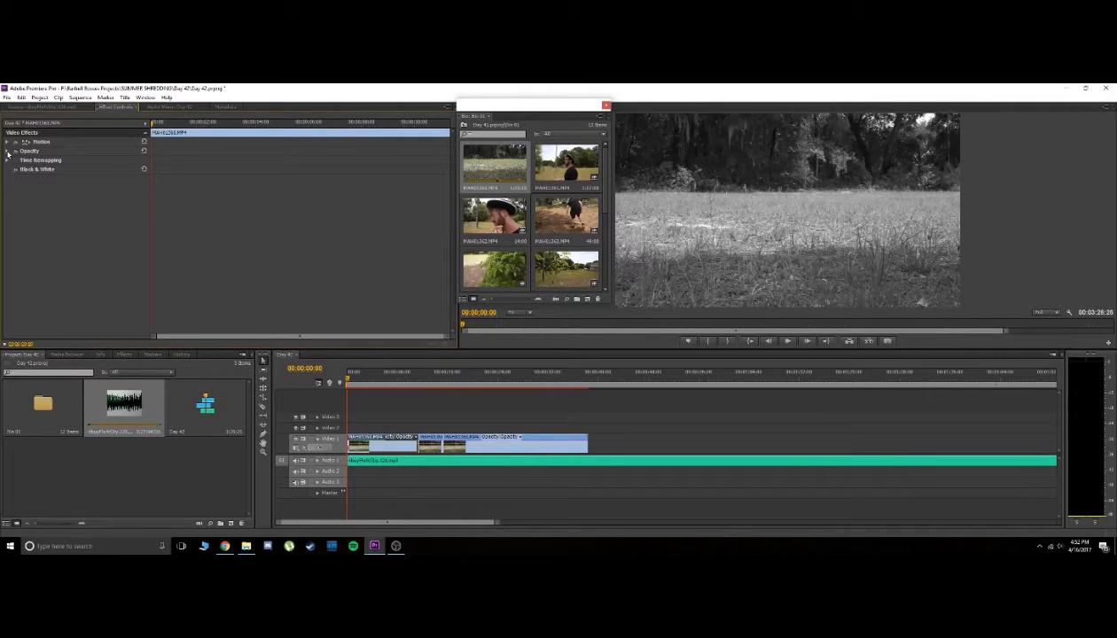
Set the first field clip's opacity to 0% with a keyframe at the start of the sequence
left_click(7, 152)
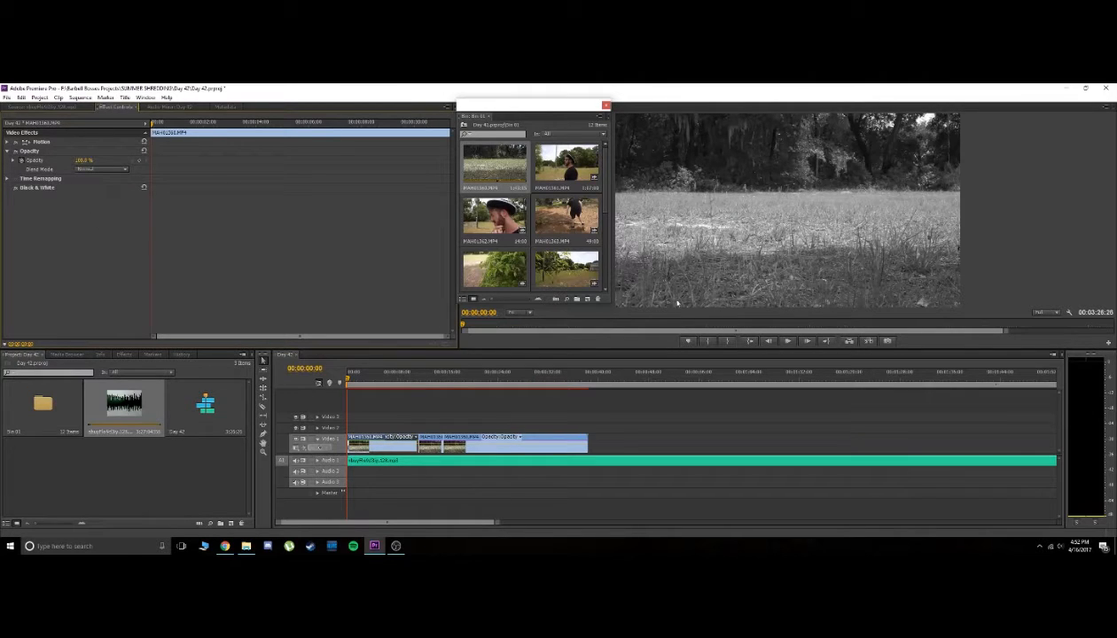
left_click_drag(347, 381, 323, 384)
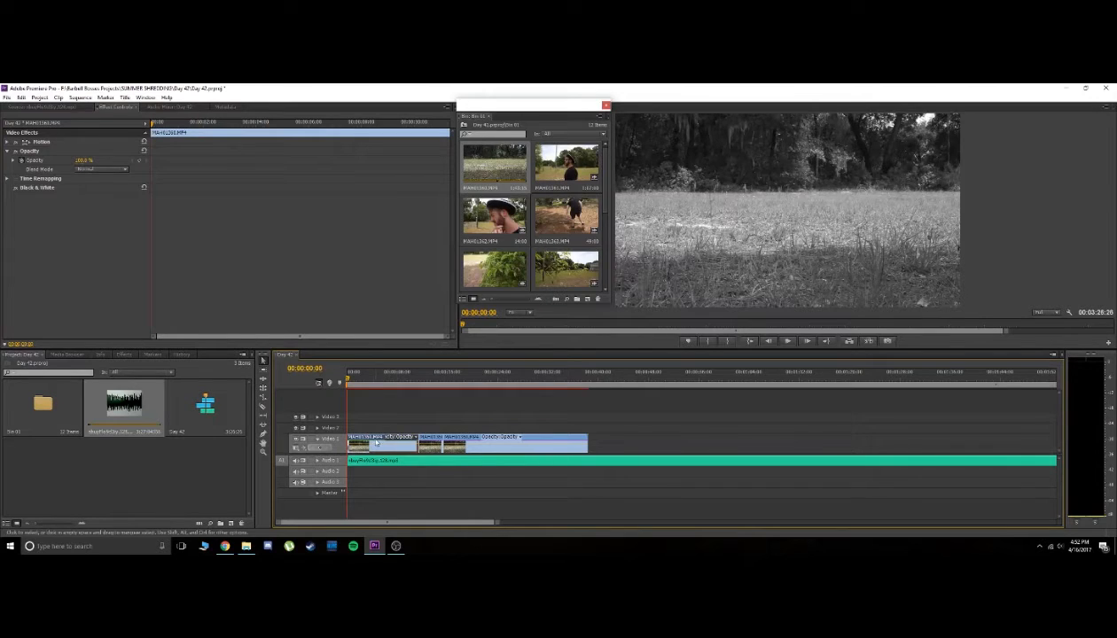
left_click(55, 107)
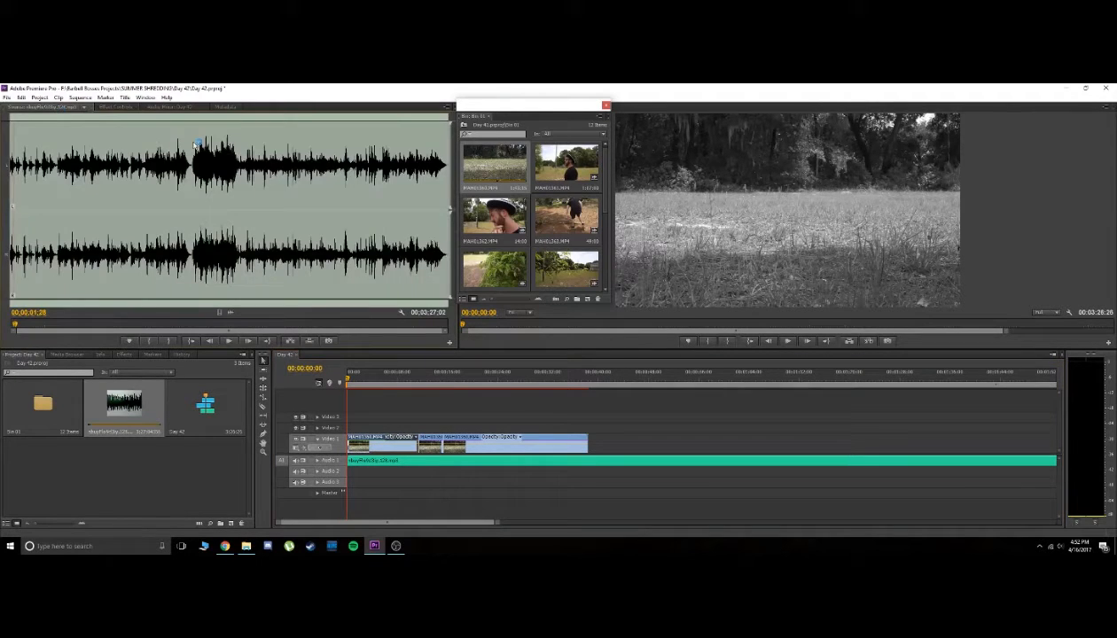
left_click(115, 108)
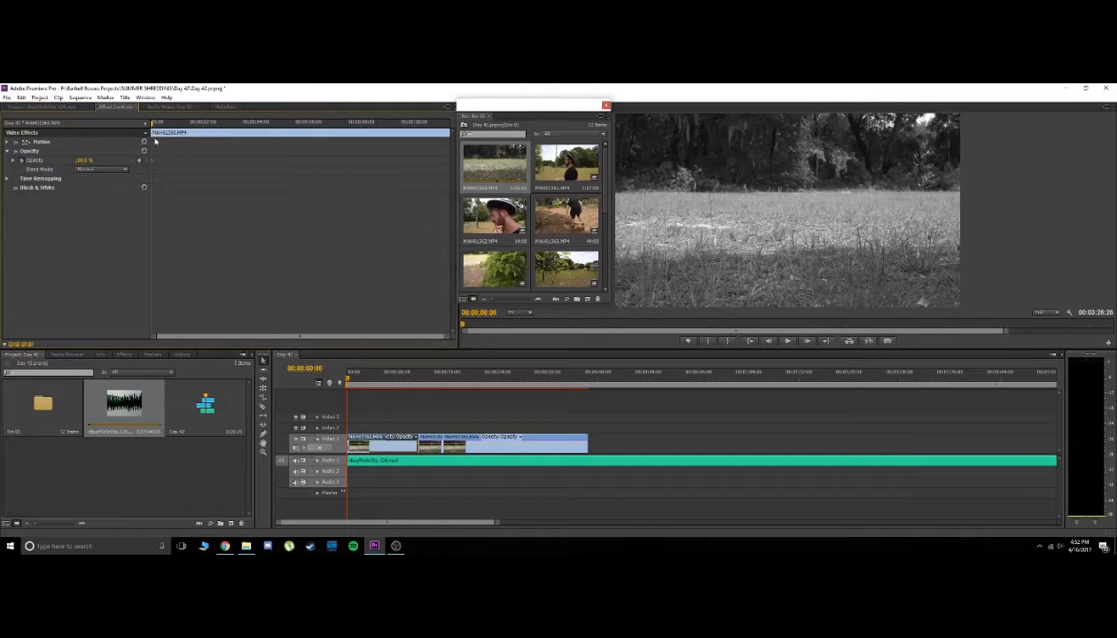
left_click_drag(83, 161, 54, 160)
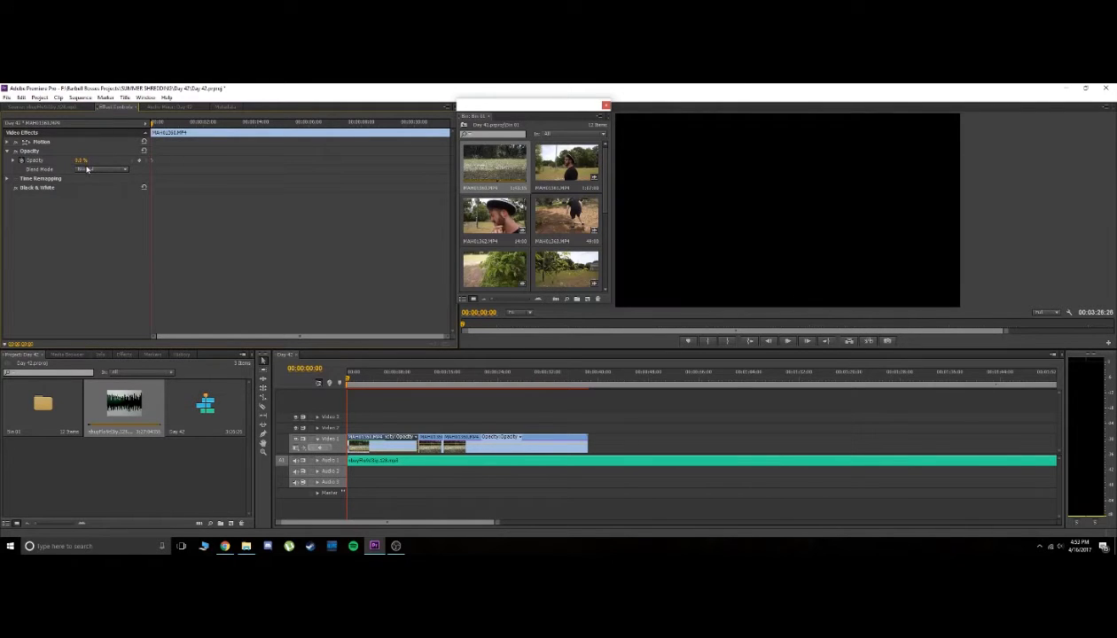
Keyframe the first field clip's opacity at 99% at 00;00;11;13 and preview the fade-in from the start
left_click_drag(254, 127, 452, 128)
key("=")
key("=")
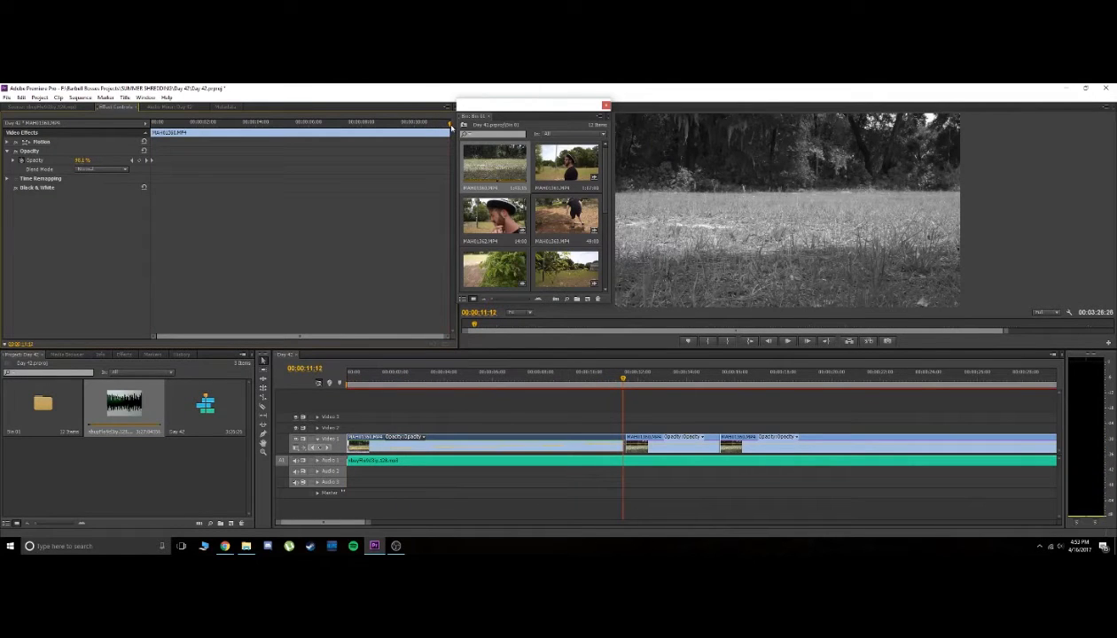
left_click(147, 161)
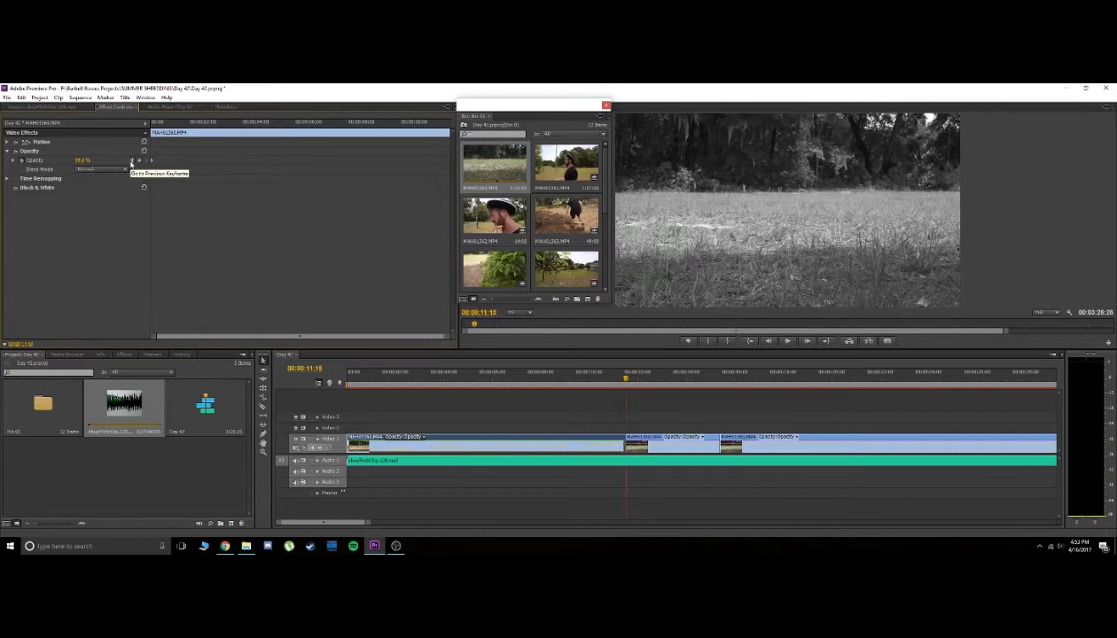
left_click(138, 160)
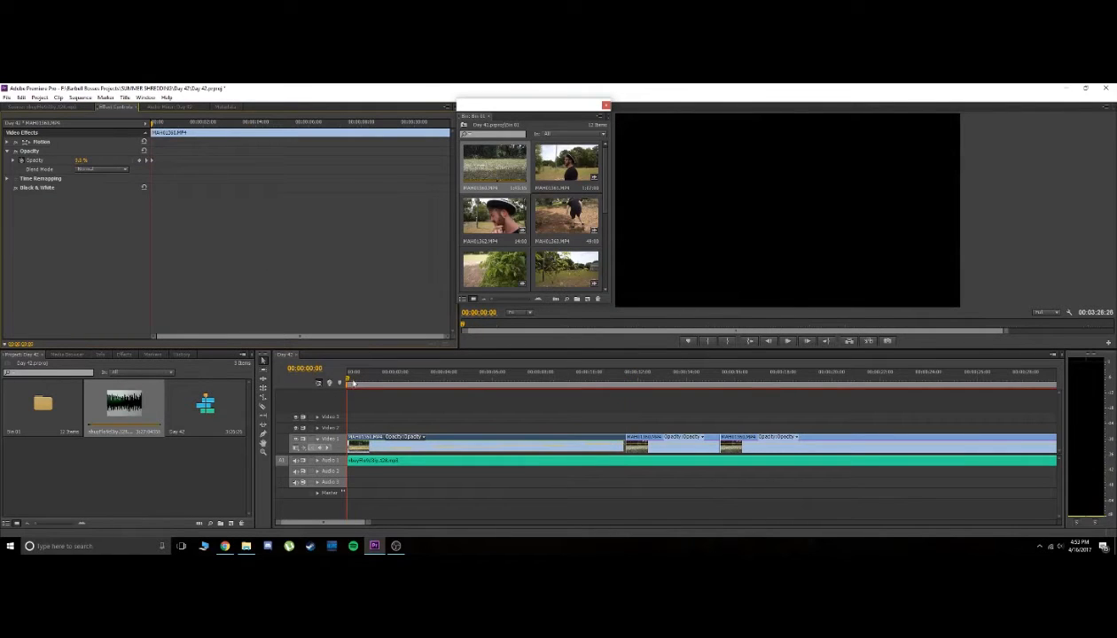
key("space")
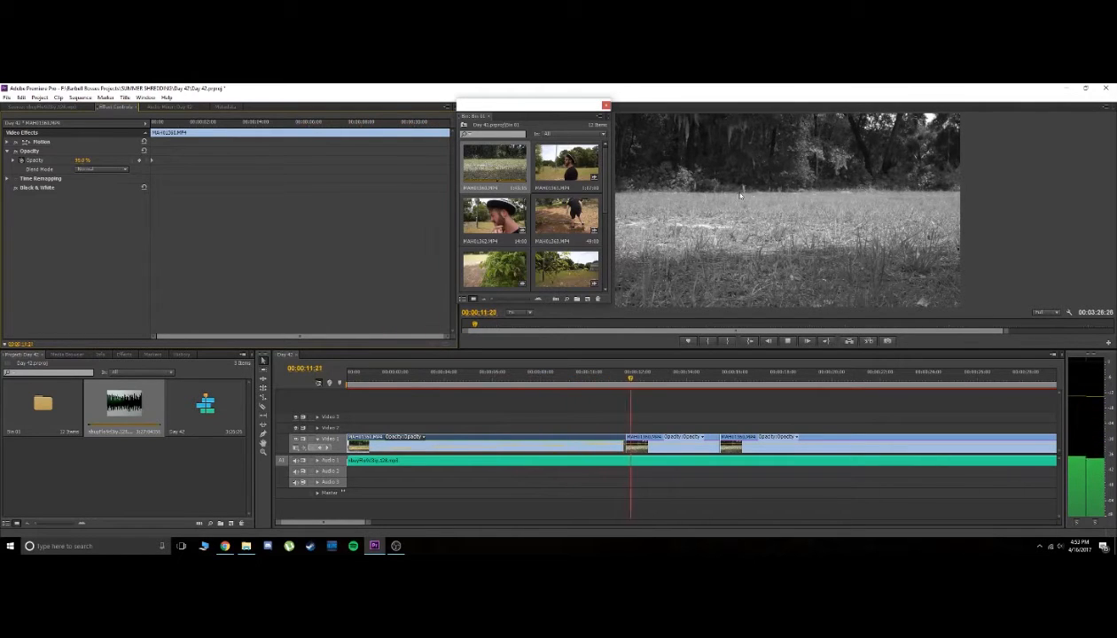
key("space")
Create a default still title with "Produced and directed:" and "Filmographer:" credits, each followed by the person's full name
left_click_drag(603, 381, 427, 380)
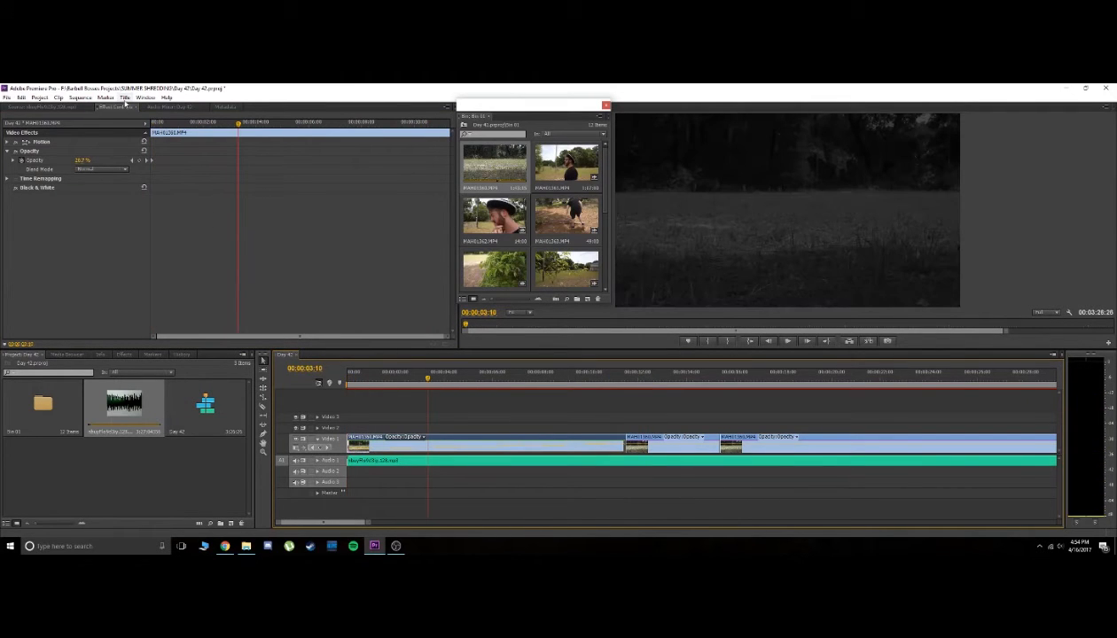
left_click(125, 98)
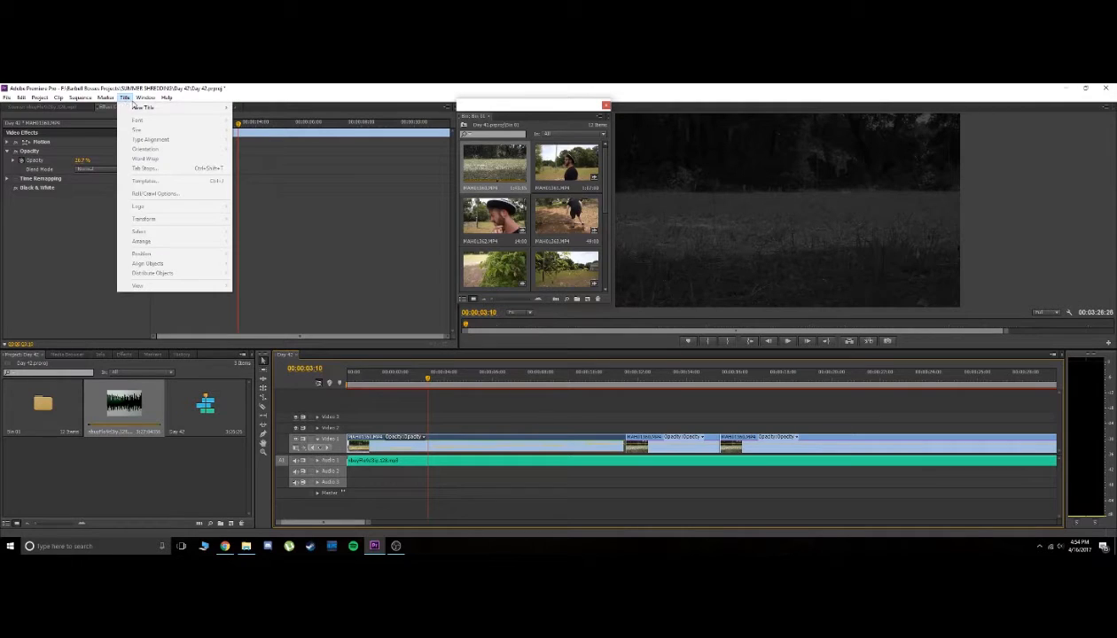
mouse_move(145, 107)
left_click(260, 108)
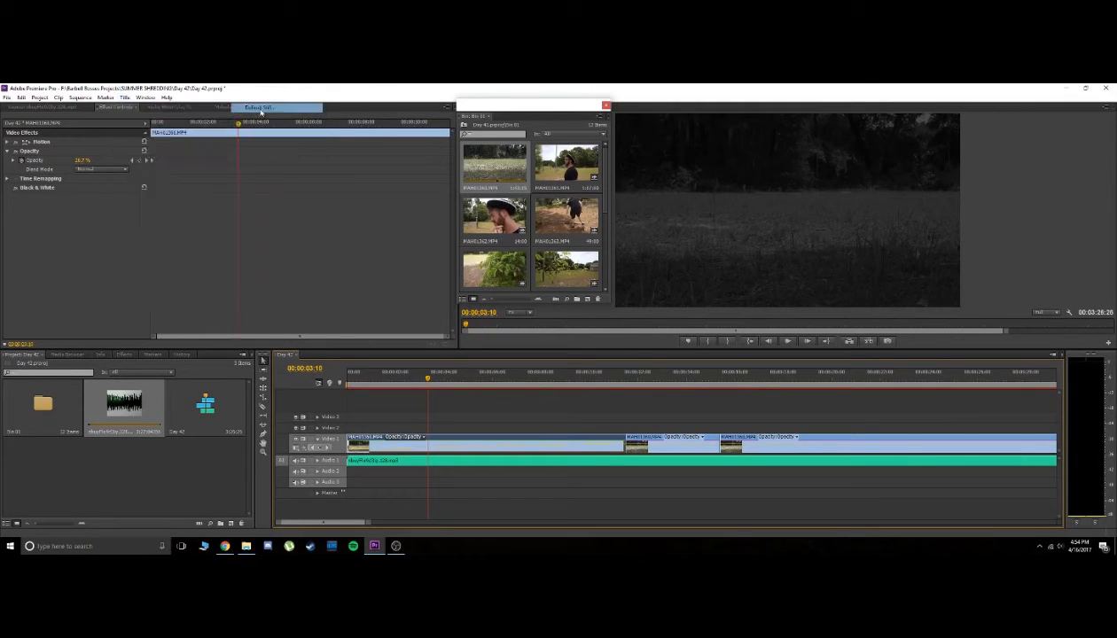
left_click(571, 354)
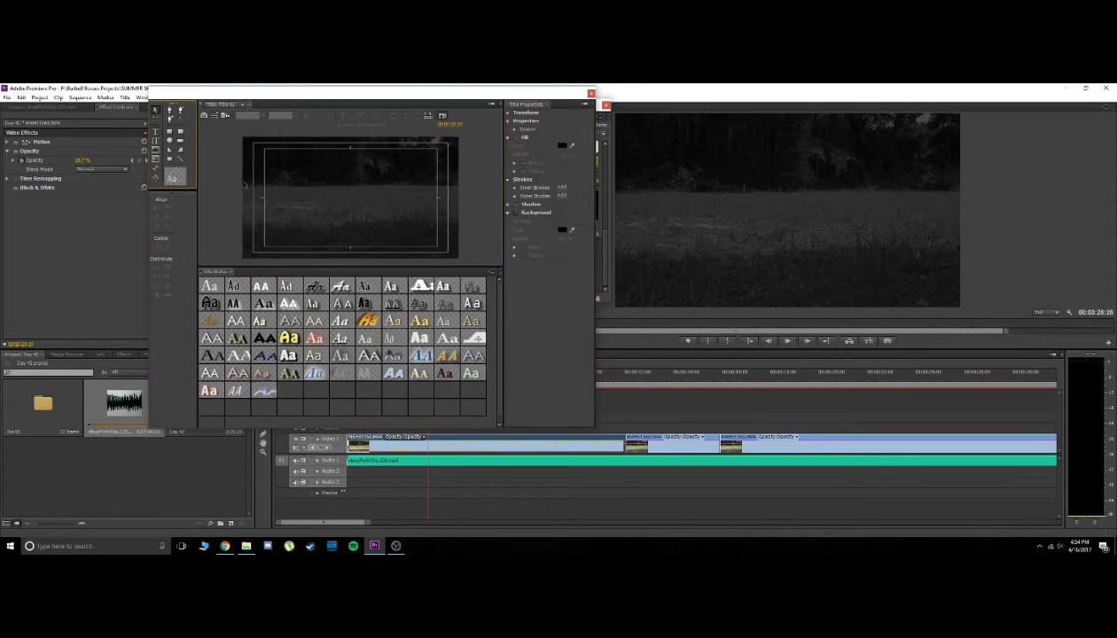
left_click(157, 133)
left_click(304, 168)
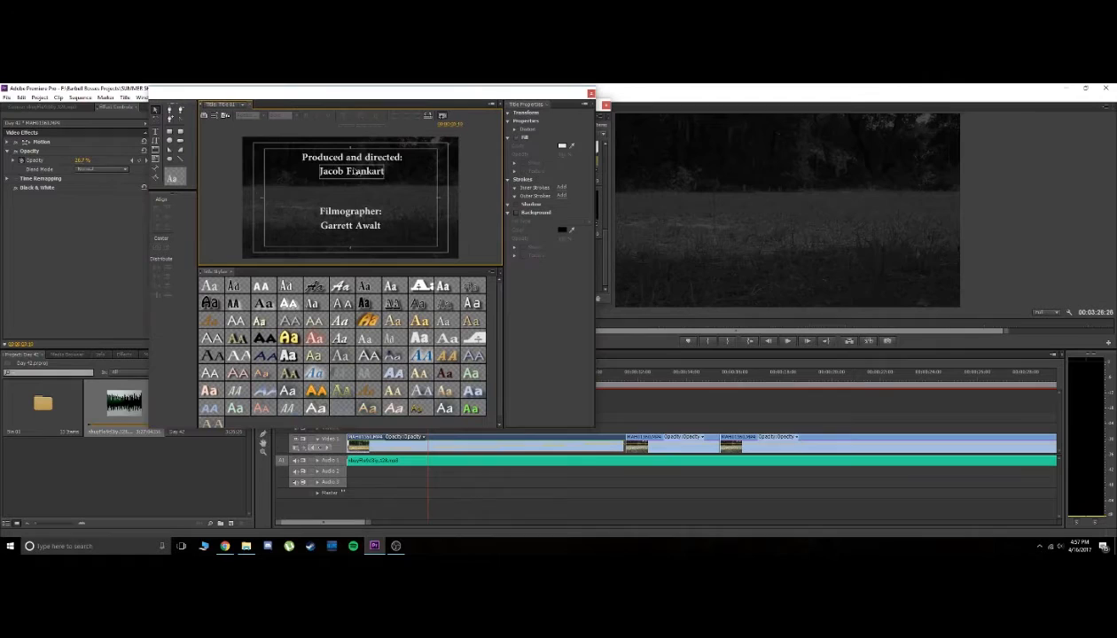
left_click(330, 173)
left_click(341, 223)
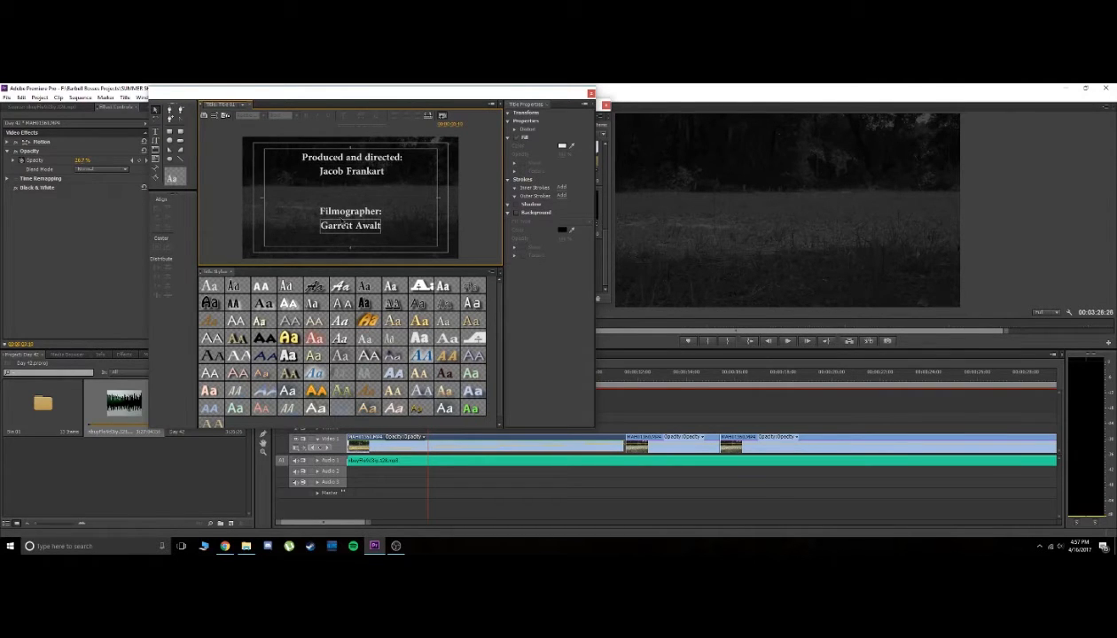
left_click(378, 214)
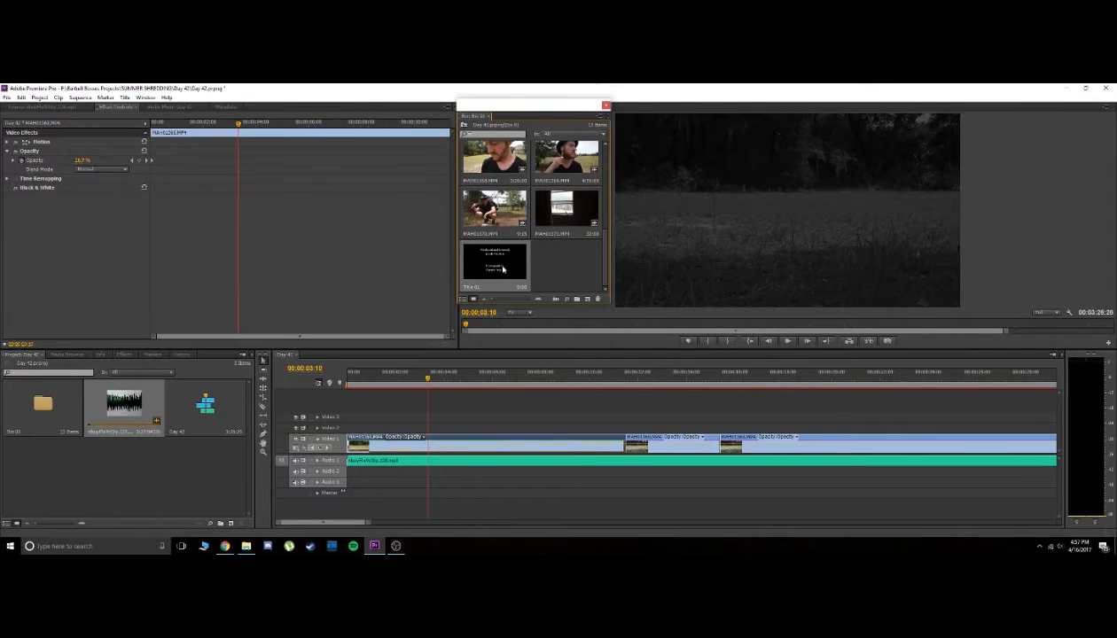
left_click_drag(504, 260, 351, 441)
left_click(180, 355)
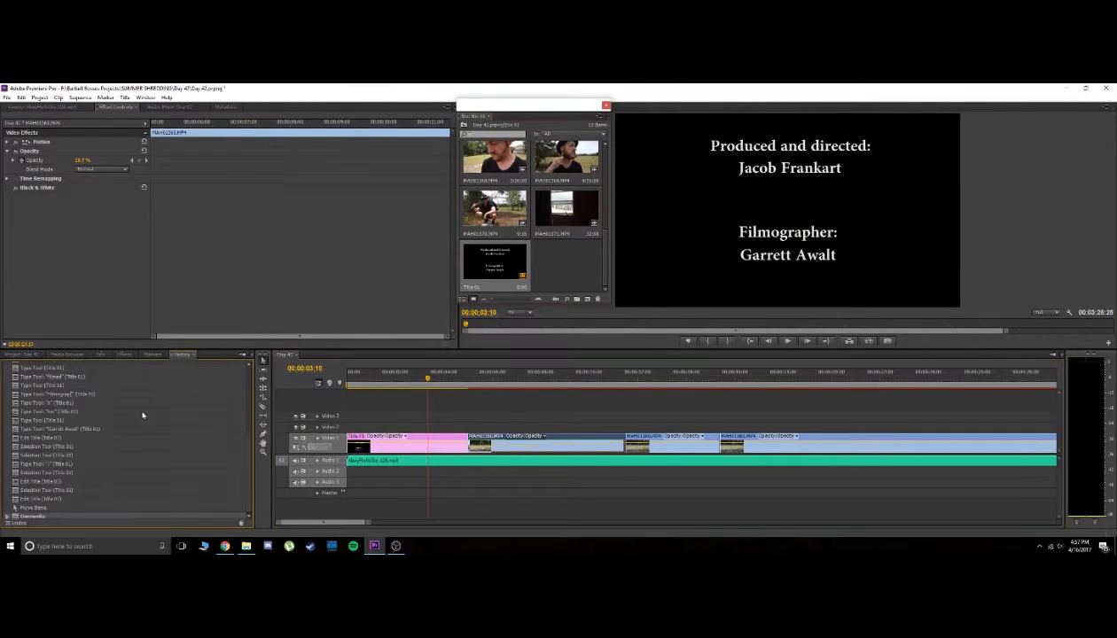
left_click(49, 509)
Place the credits title on Video 2 over the full first field clip and paste that clip's attributes onto it
left_click_drag(493, 280, 623, 420)
key("Home")
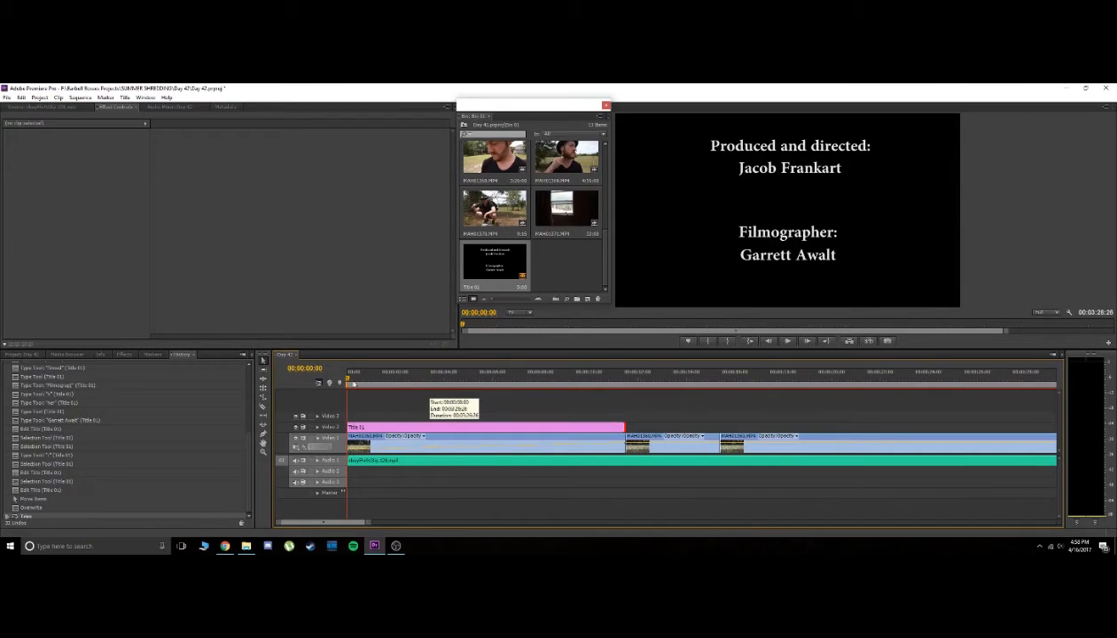
right_click(368, 441)
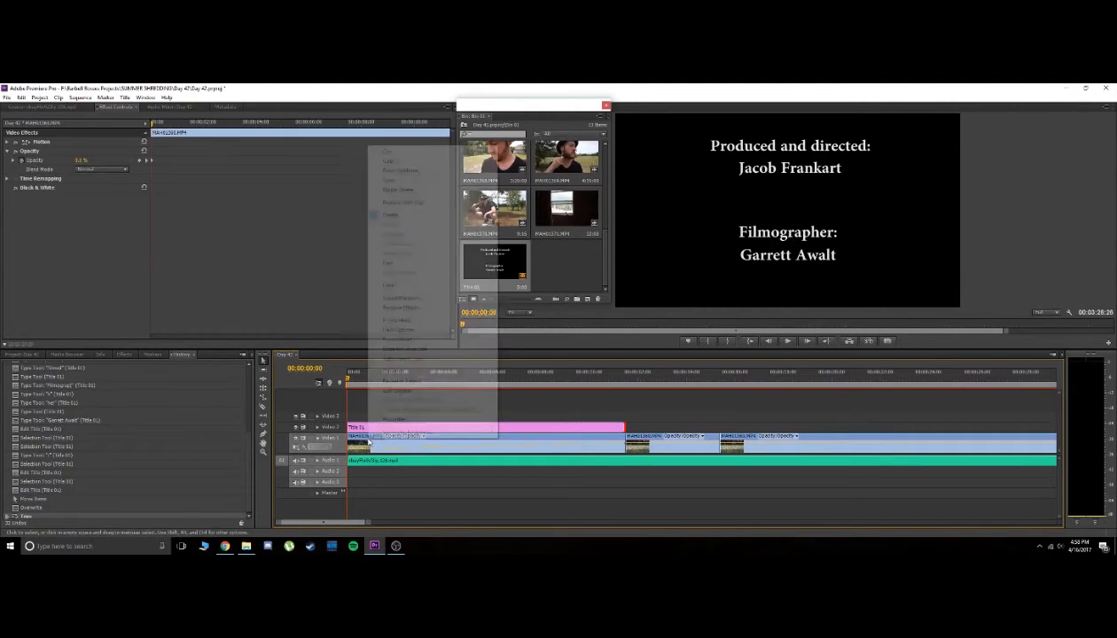
left_click(395, 163)
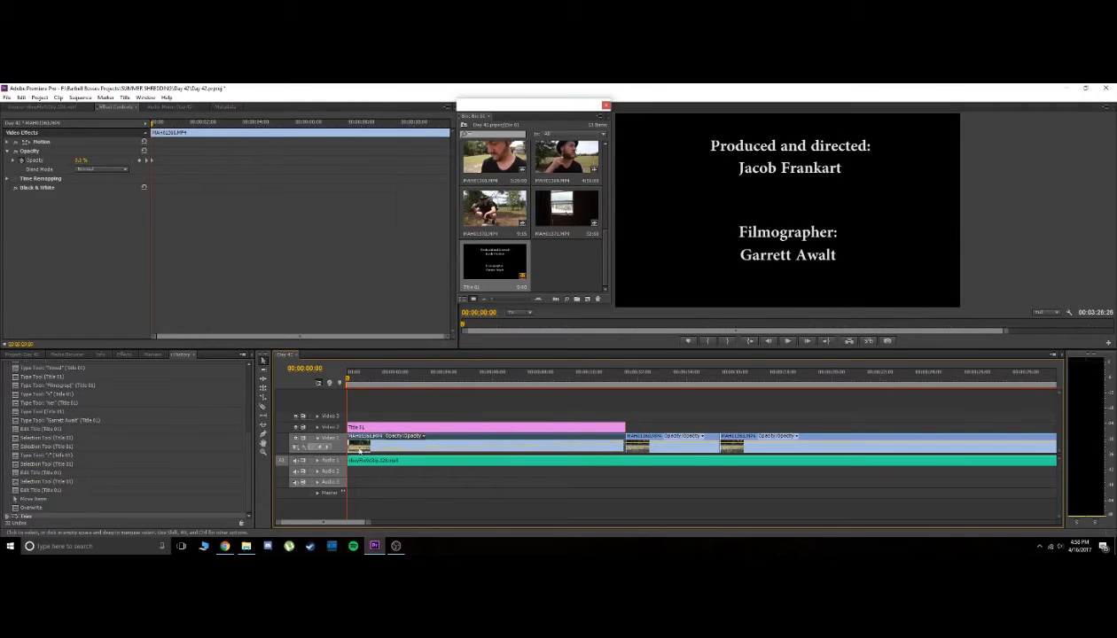
right_click(383, 429)
left_click(412, 176)
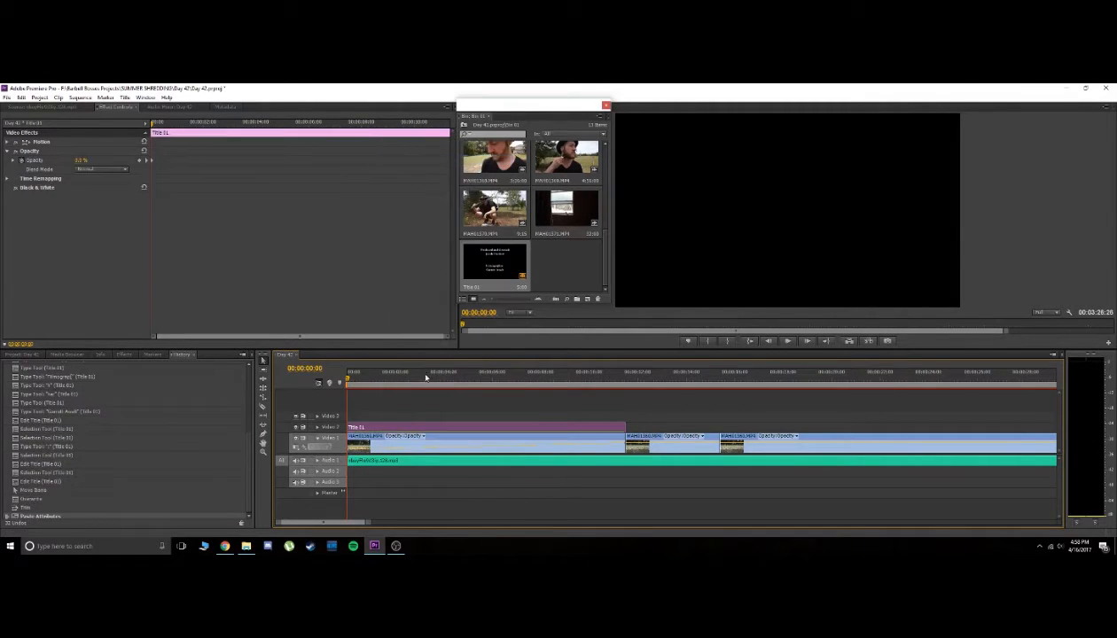
Preview the credits title fading in over the field clip from the start of the sequence
left_click_drag(370, 379, 315, 383)
key("space")
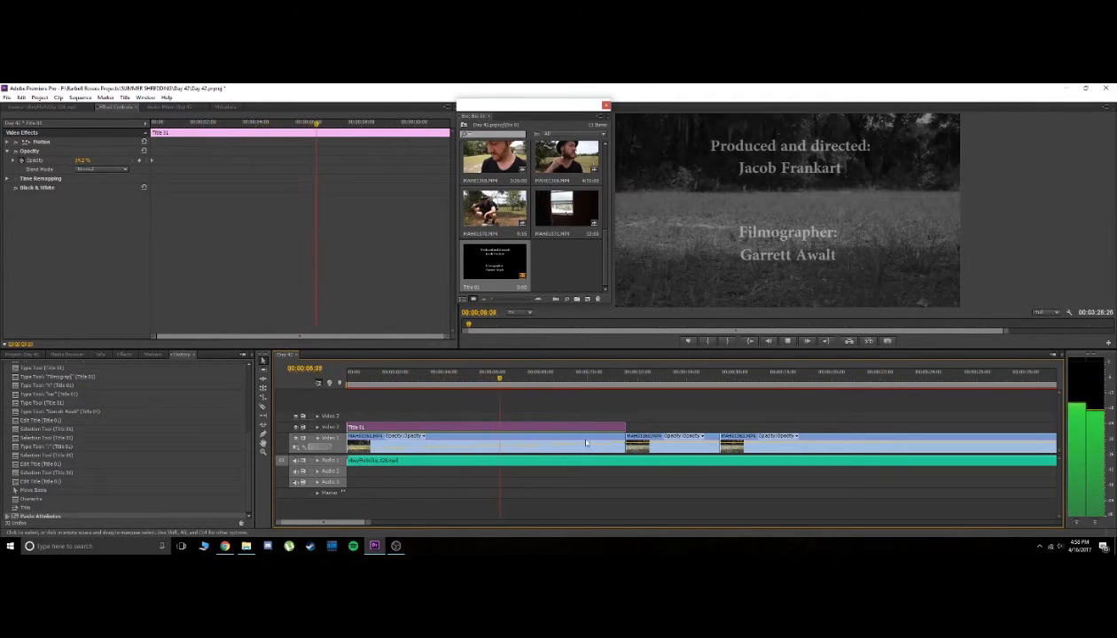
left_click(734, 379)
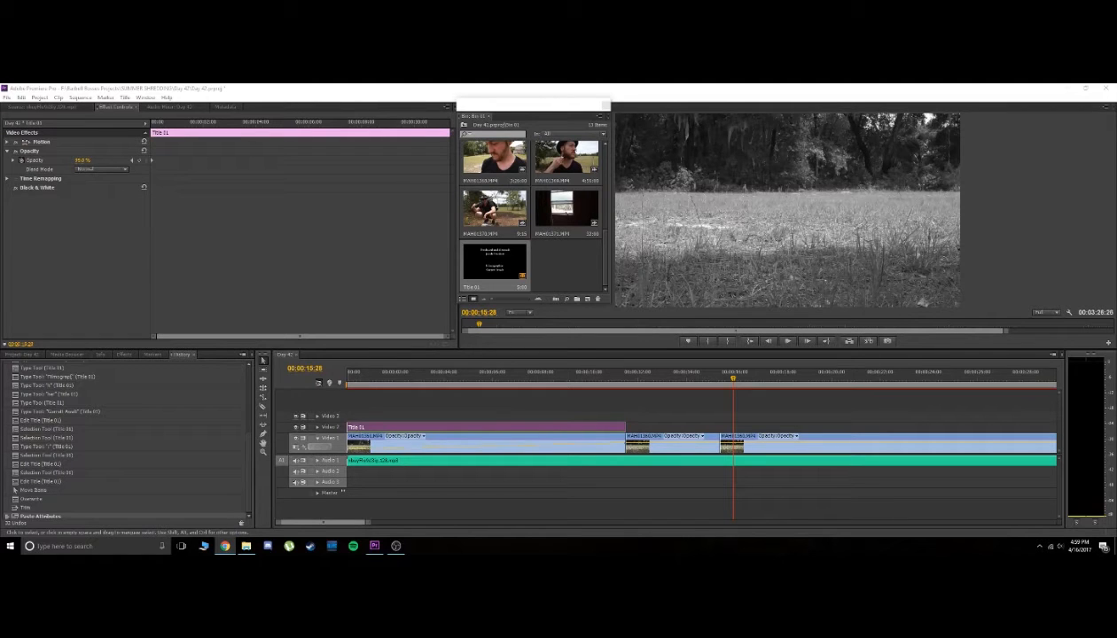
In Chrome, play the French pronunciation of the translated "goodbye beard", copy "Au revoir barbe" and return to Premiere Pro
left_click_drag(1, 263, 612, 85)
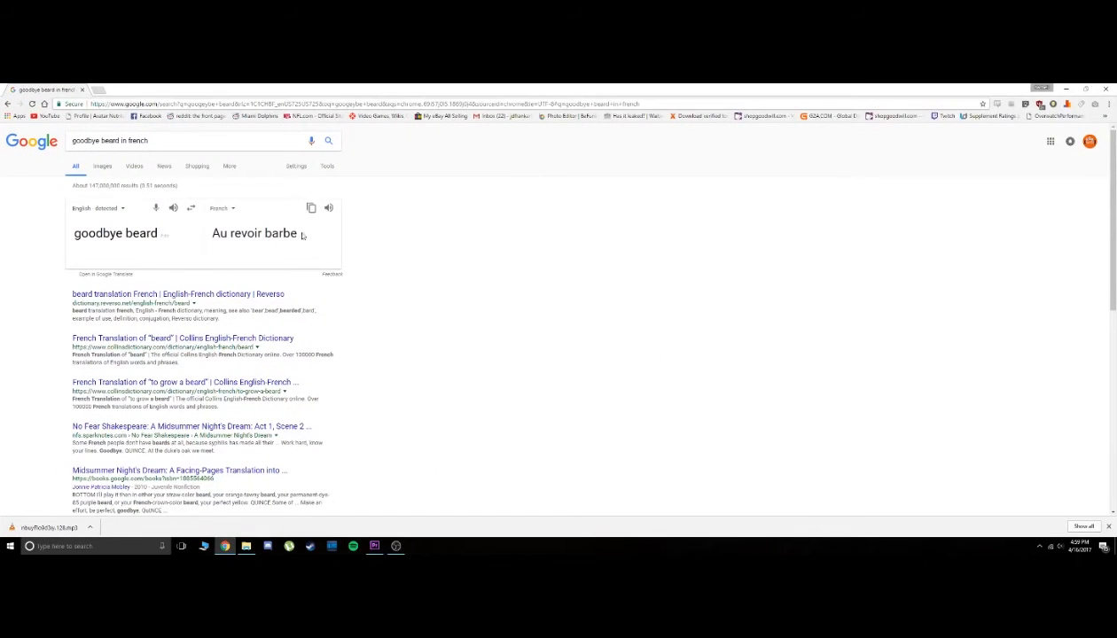
left_click_drag(300, 239, 211, 236)
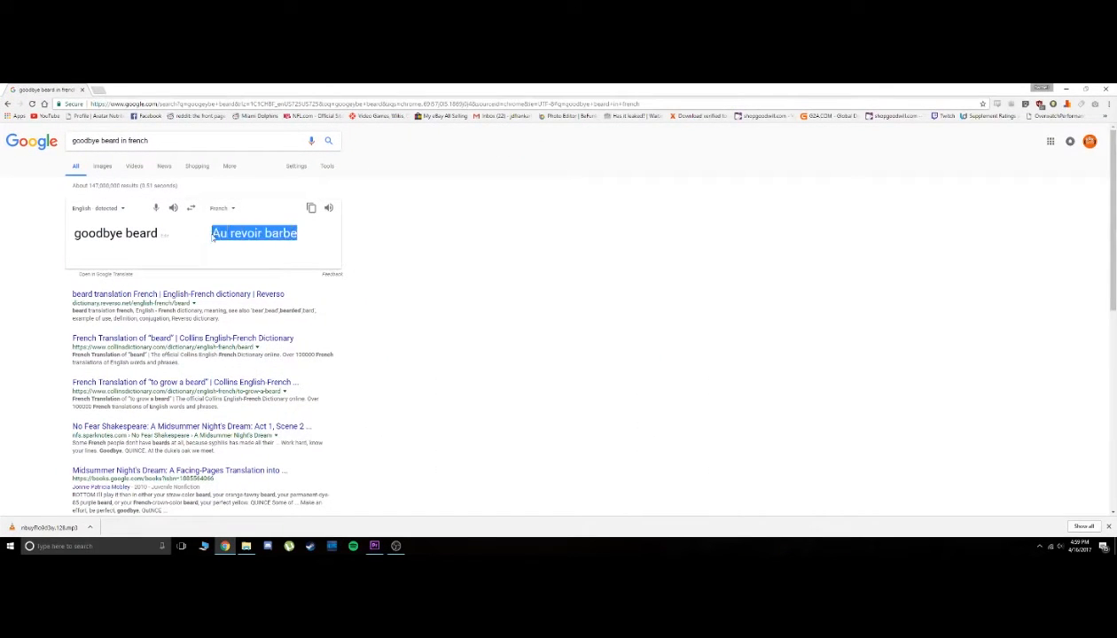
left_click(328, 209)
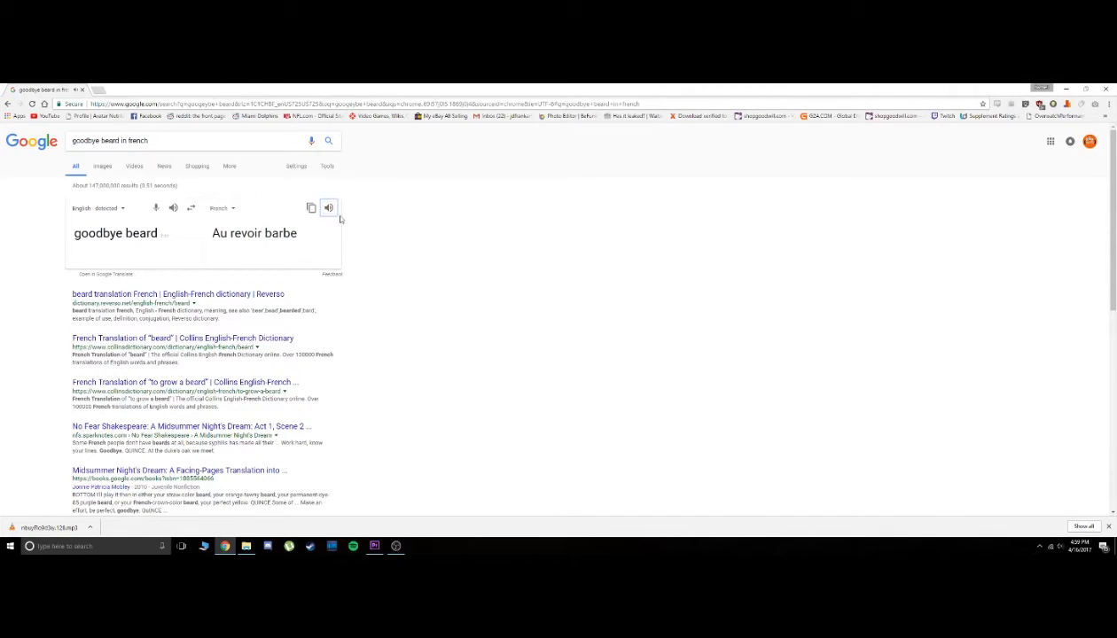
left_click_drag(299, 234, 213, 233)
right_click(227, 236)
left_click(246, 243)
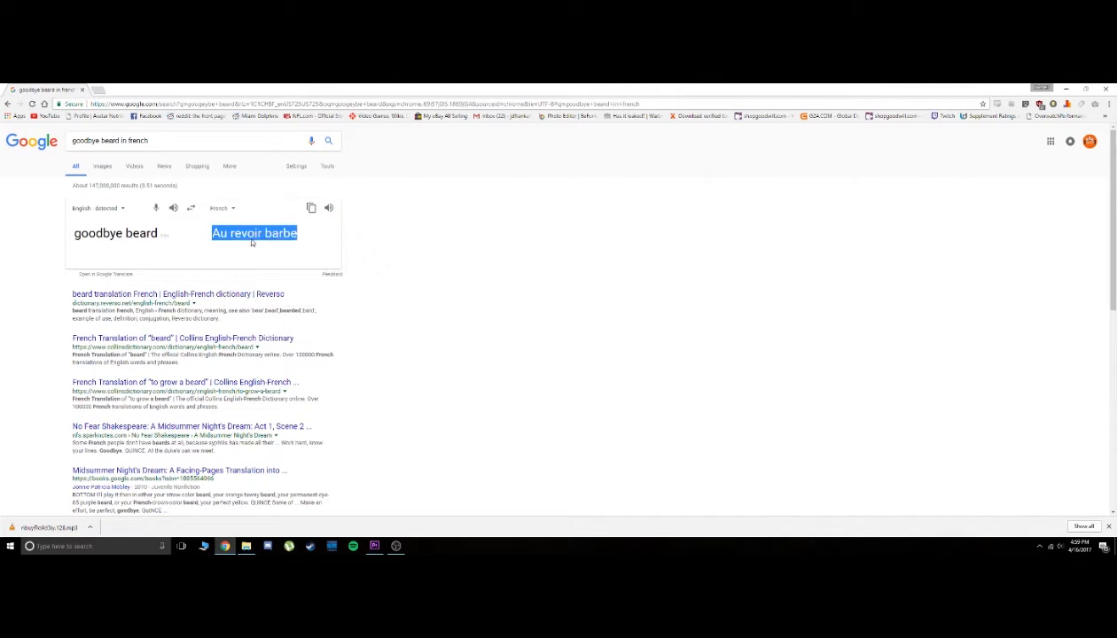
left_click(1064, 87)
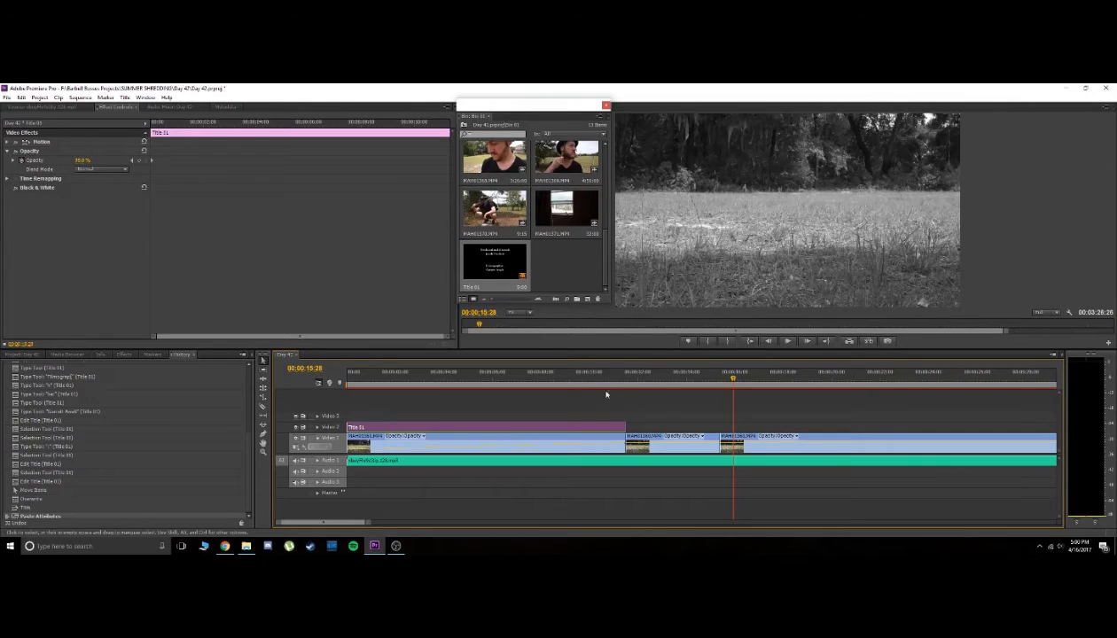
Split the second field clip on Video 1 near its middle
left_click(677, 378)
key("c")
left_click(677, 441)
Play the sequence from 00;00;10;09 across the new cut and park the playhead at 00;00;14;02
left_click_drag(650, 379, 596, 380)
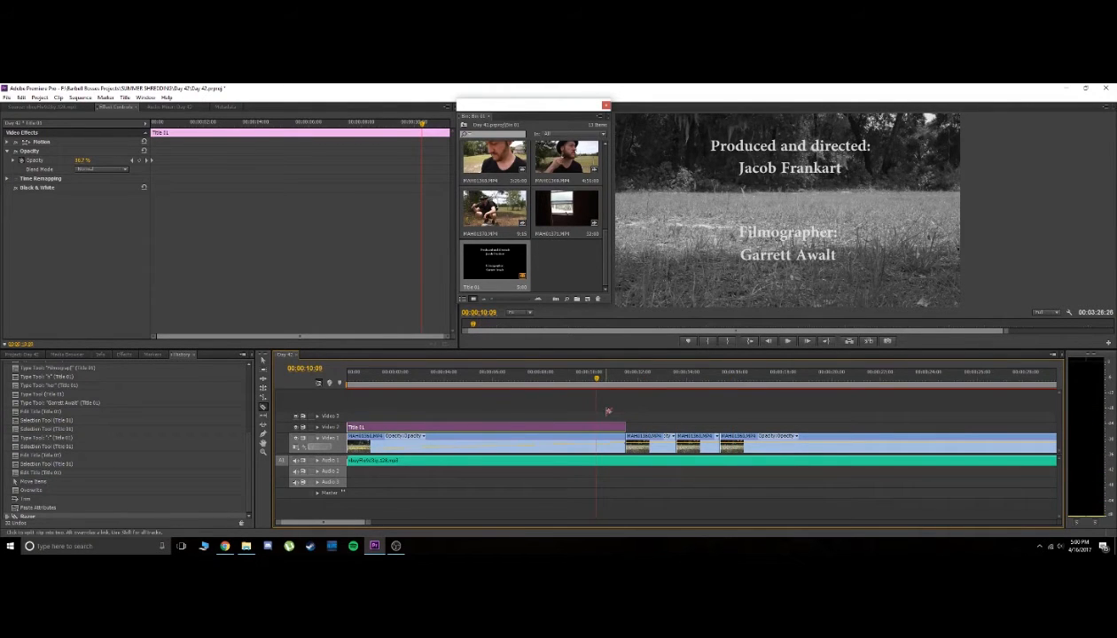
key("space")
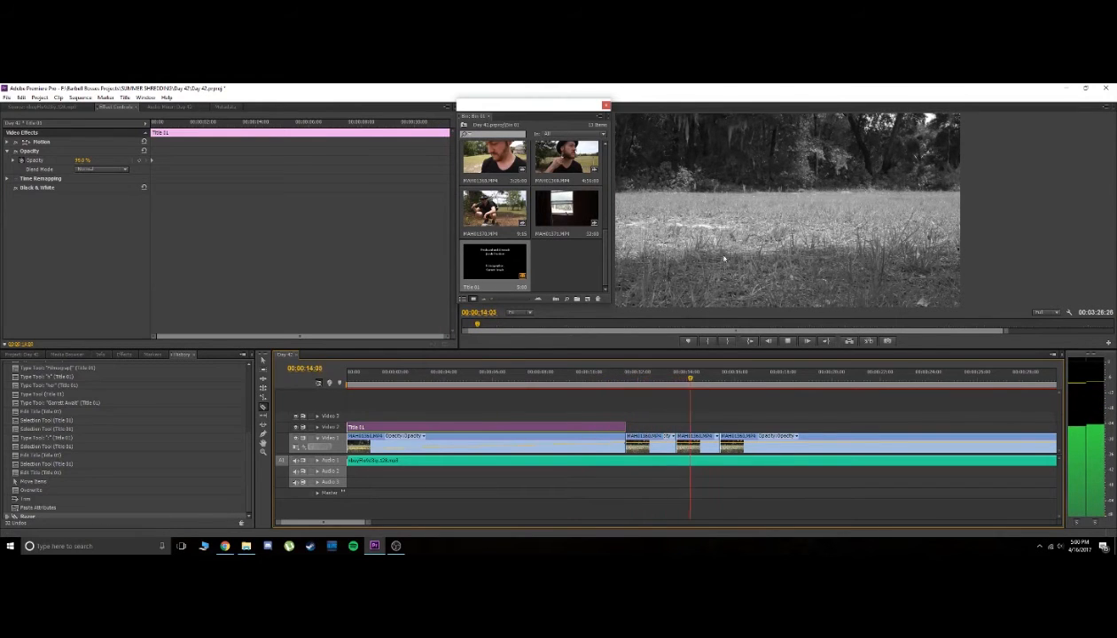
key("space")
left_click(709, 380)
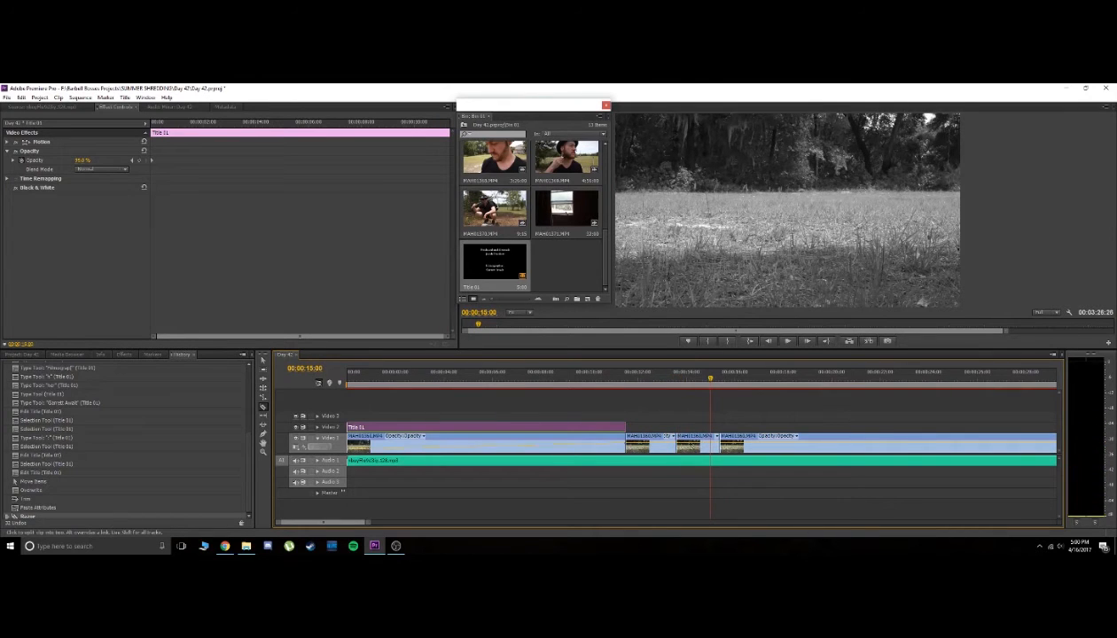
left_click(688, 383)
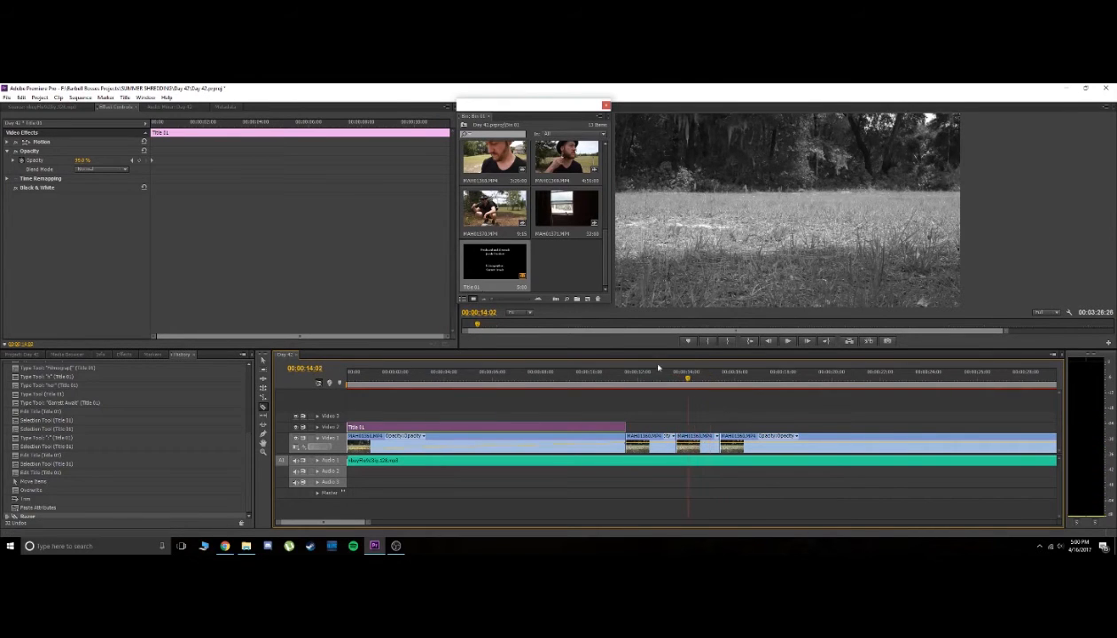
Create a default still title named Title 02 and paste "Au revoir barbe" as text over the field shot
left_click(127, 98)
mouse_move(146, 108)
left_click(257, 109)
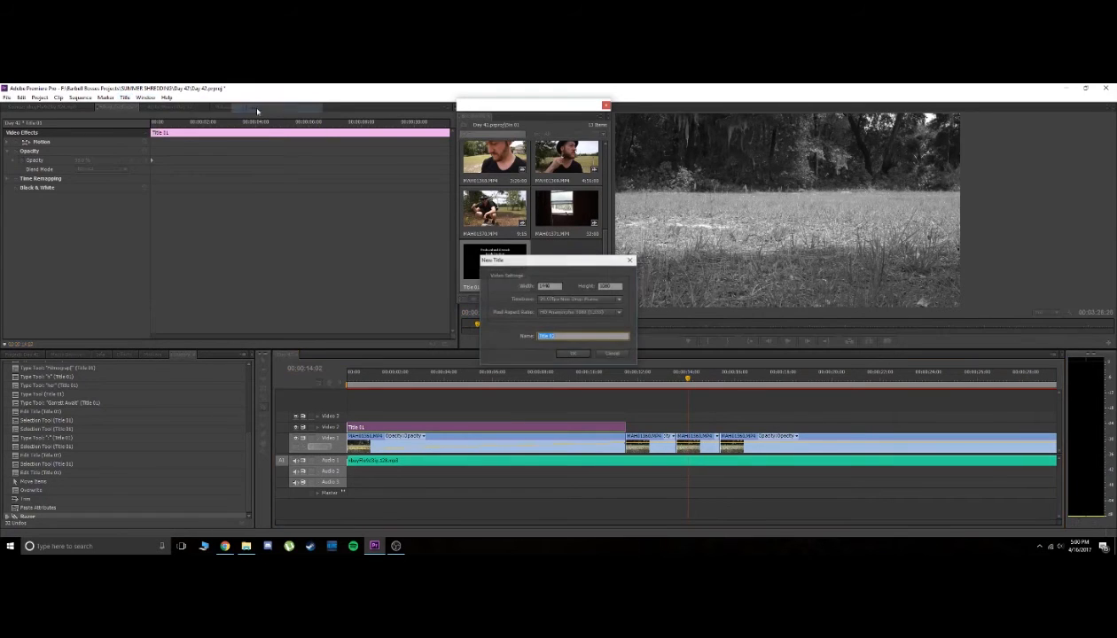
left_click(572, 354)
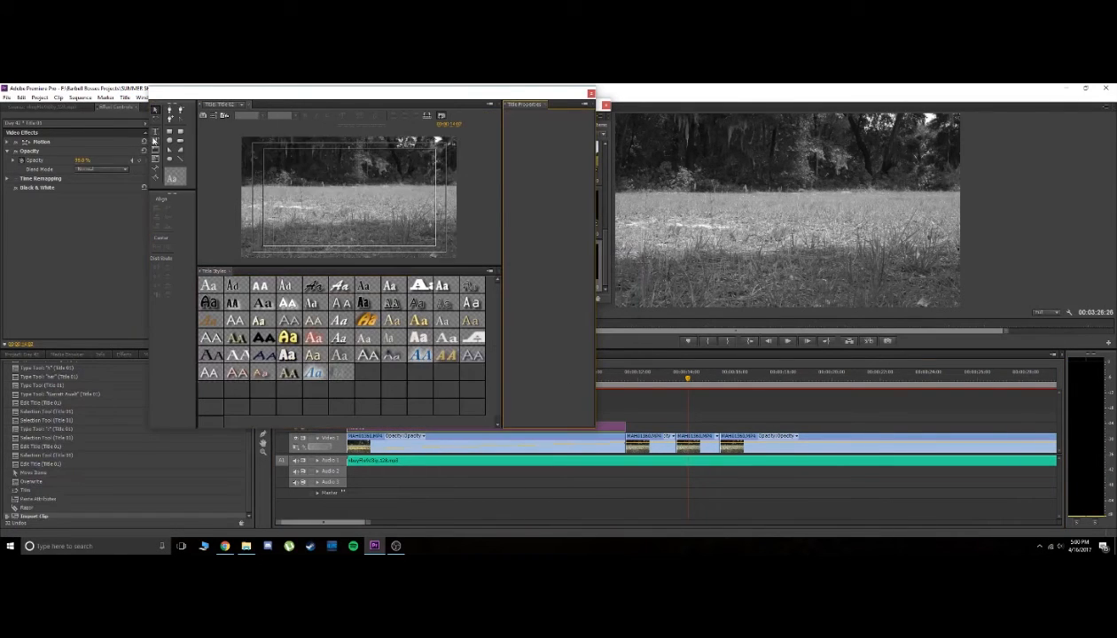
right_click(308, 195)
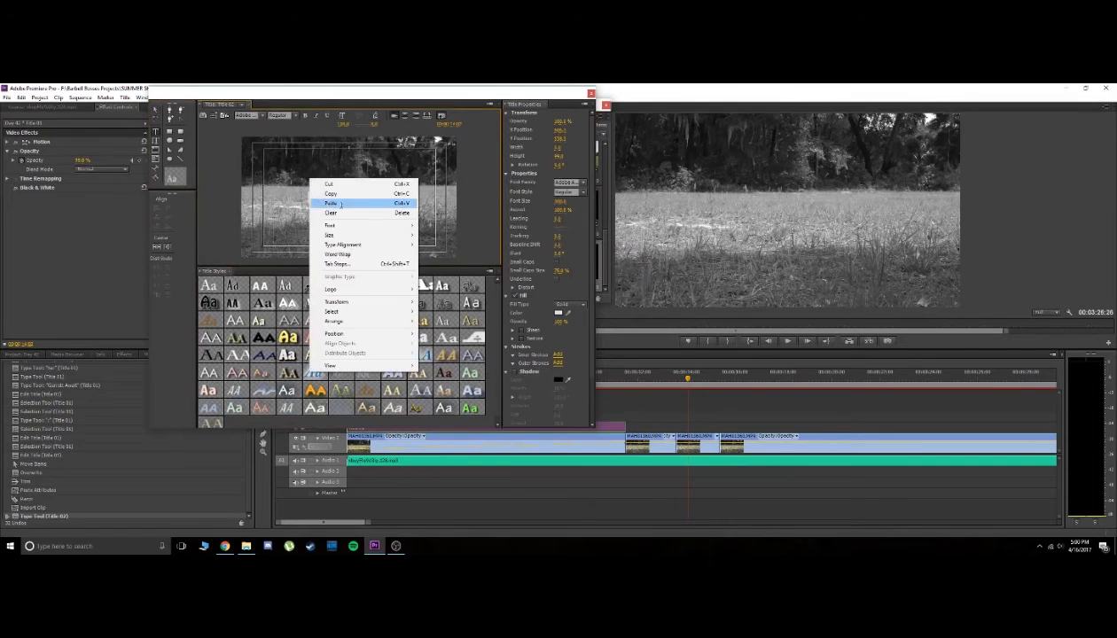
left_click(341, 205)
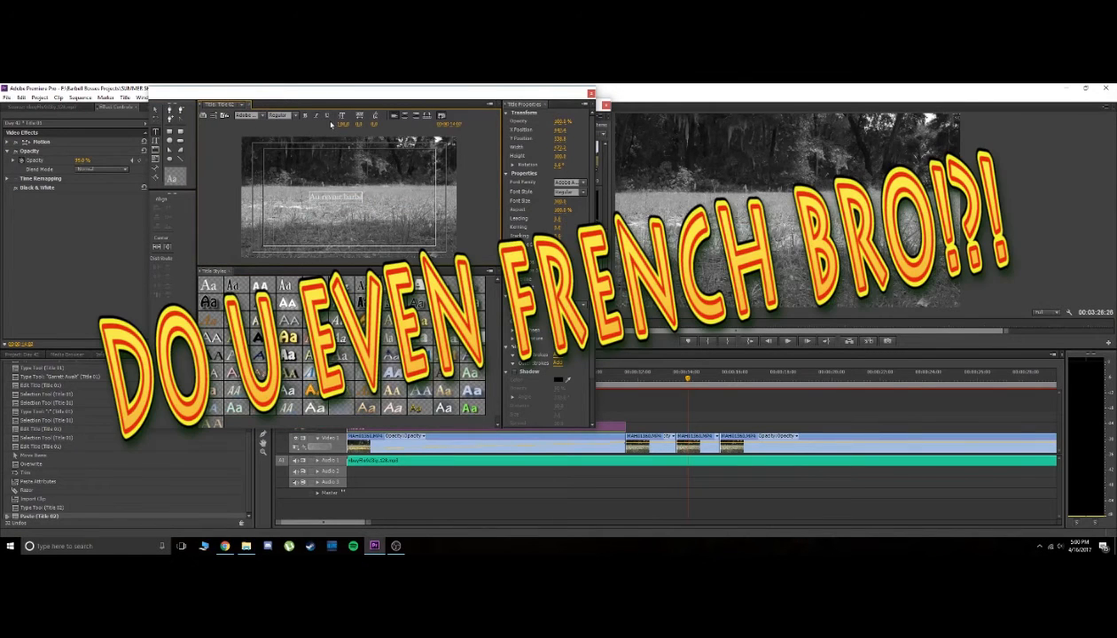
Apply the Myriad Pro White 25 style to the pasted text and try an outer stroke on it
mouse_move(344, 125)
left_mouse_down()
mouse_move(395, 124)
mouse_move(330, 124)
mouse_move(353, 124)
left_mouse_up()
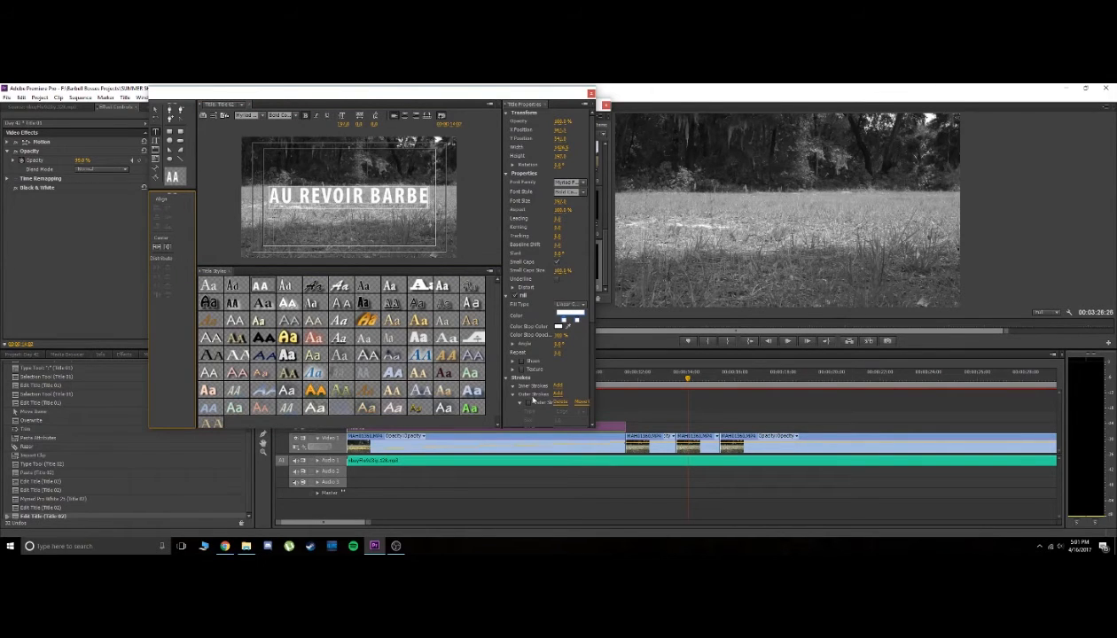
left_click(557, 395)
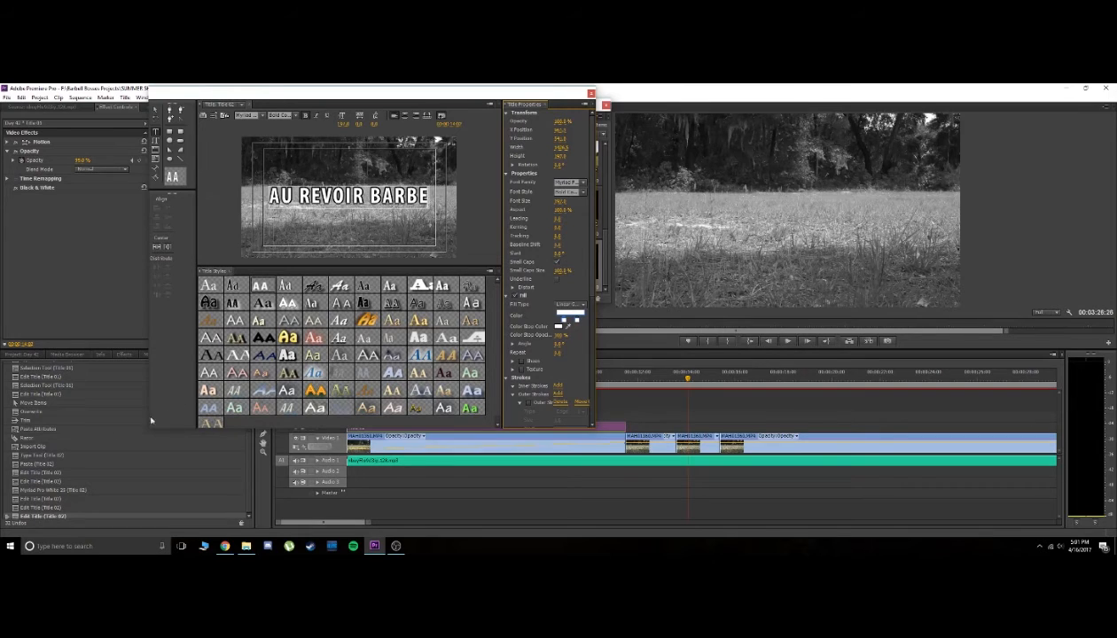
left_click(36, 509)
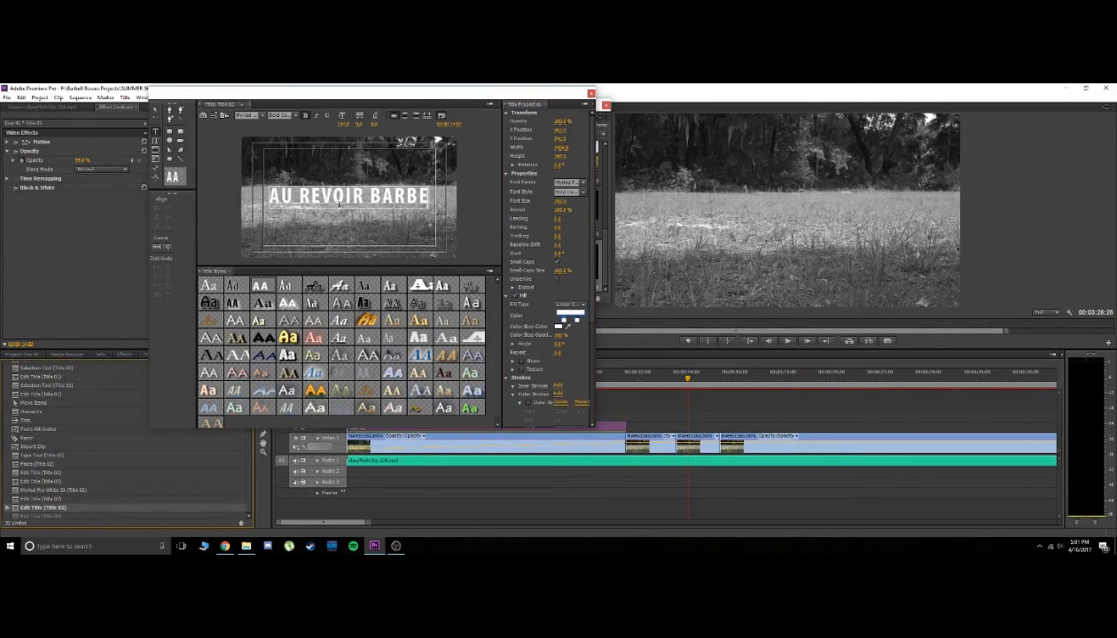
Enlarge the "AU REVOIR BARBE" text to nearly the full frame width and center it in the frame
left_click(155, 111)
mouse_move(351, 206)
left_mouse_down()
mouse_move(353, 244)
mouse_move(355, 203)
left_mouse_up()
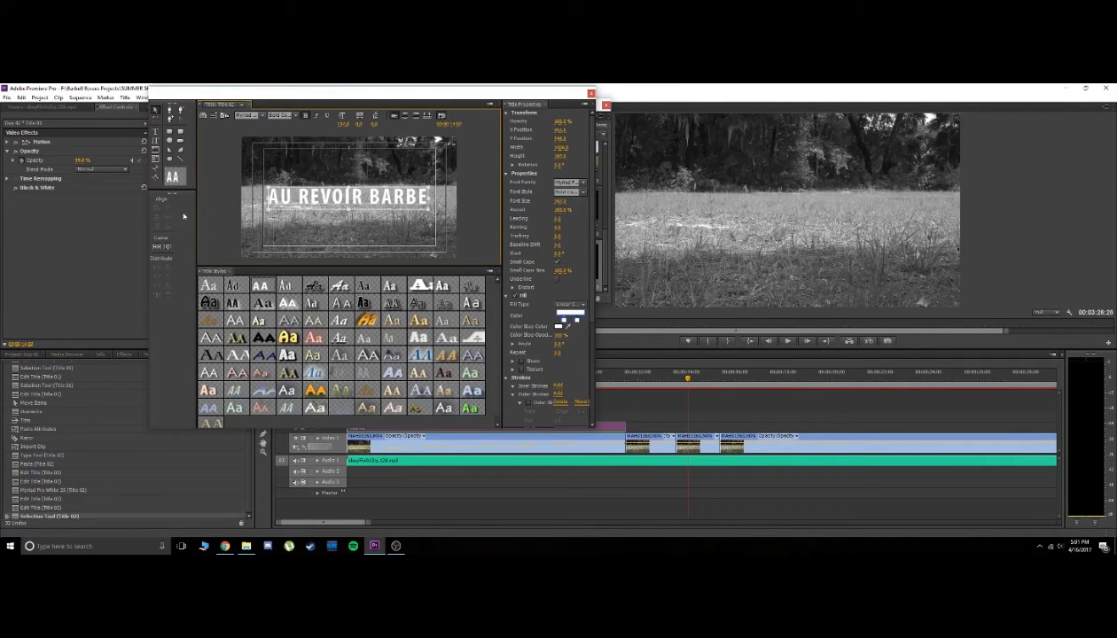
left_click(159, 245)
left_click_drag(341, 122, 346, 124)
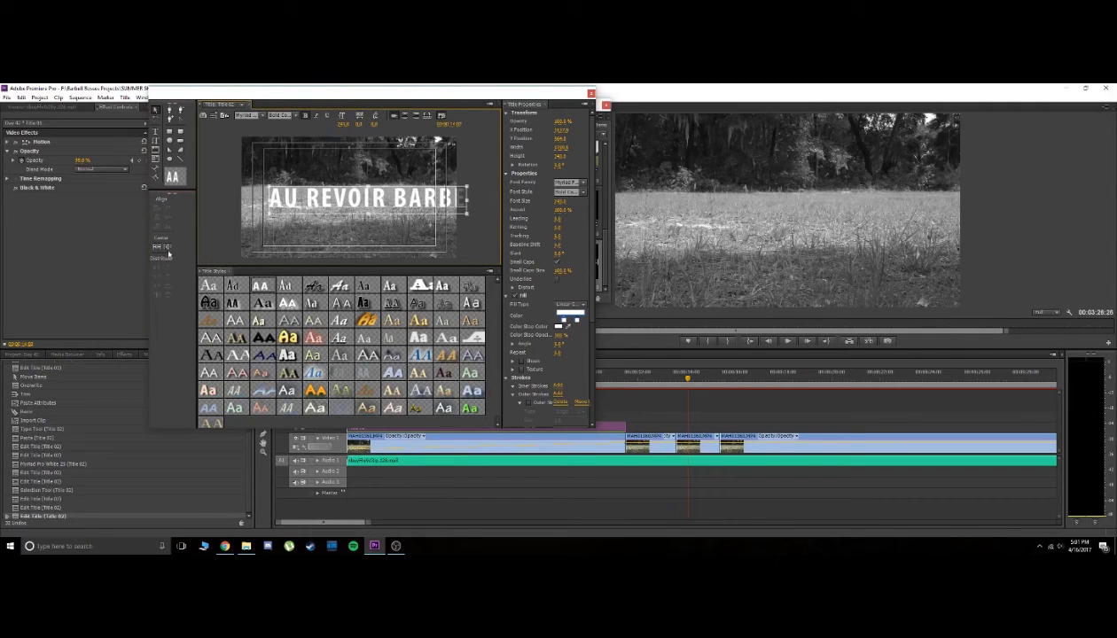
left_click(159, 250)
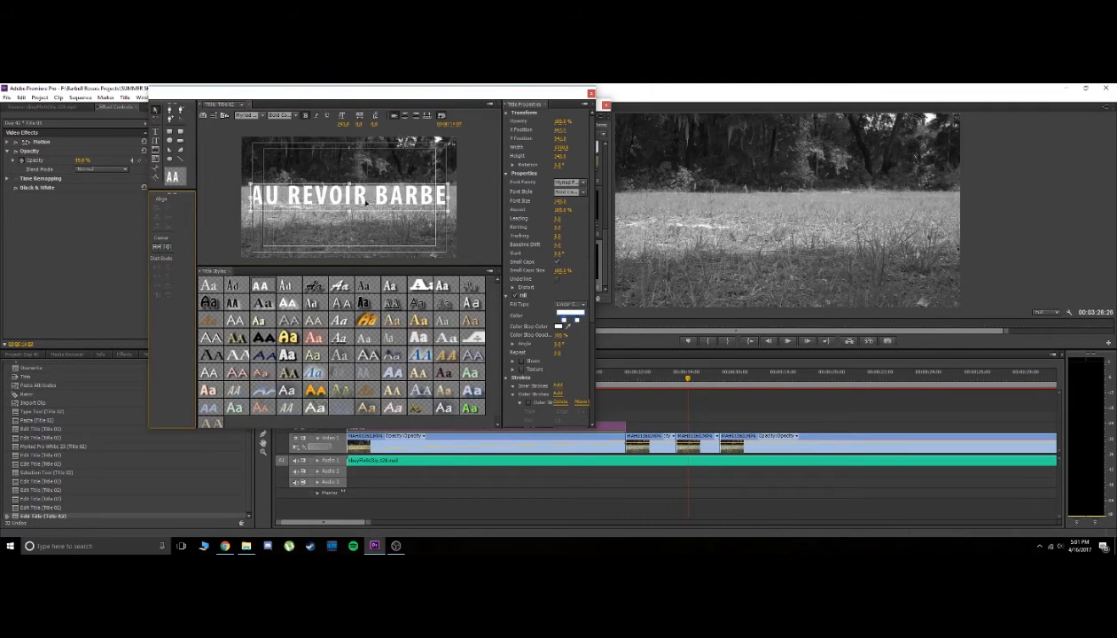
Place the "AU REVOIR BARBE" title on Video 2 above the third field clip and trim its end to match that clip
left_click(590, 93)
left_click_drag(564, 267, 792, 423)
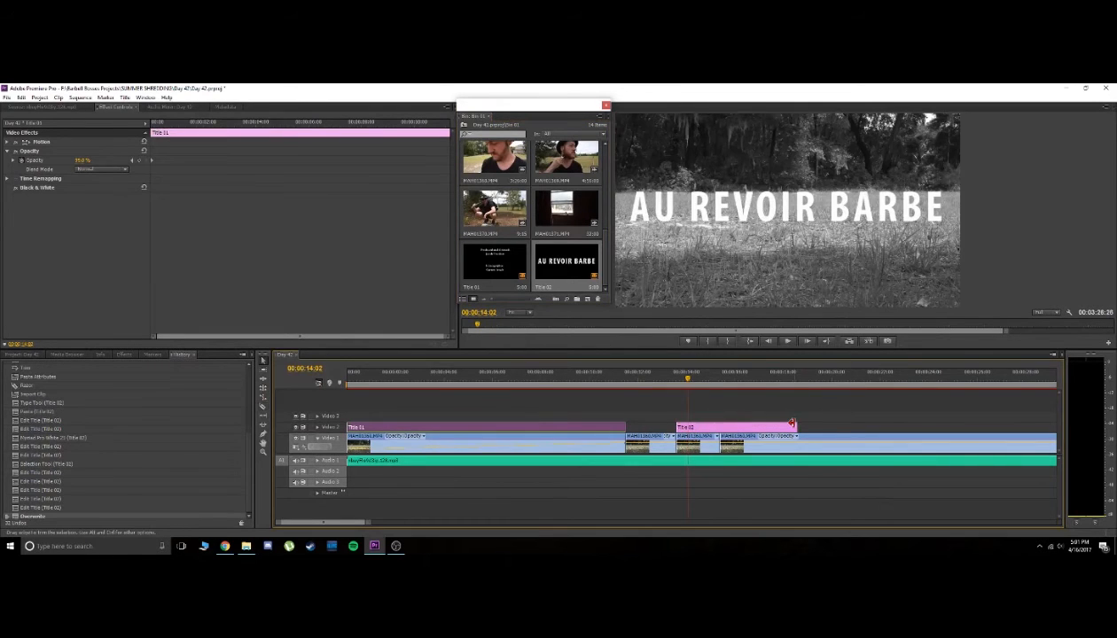
left_click_drag(791, 423, 718, 426)
Play the sequence from 00;00;11;06 into the "AU REVOIR BARBE" title and scrub across the cut at its end
left_click_drag(685, 379, 617, 381)
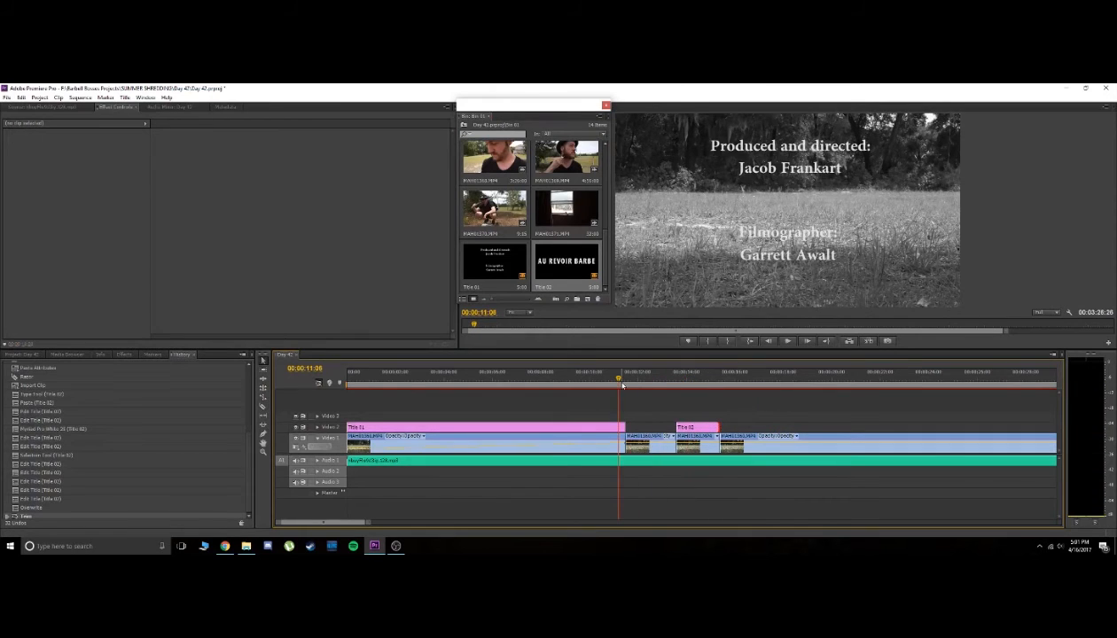
key("space")
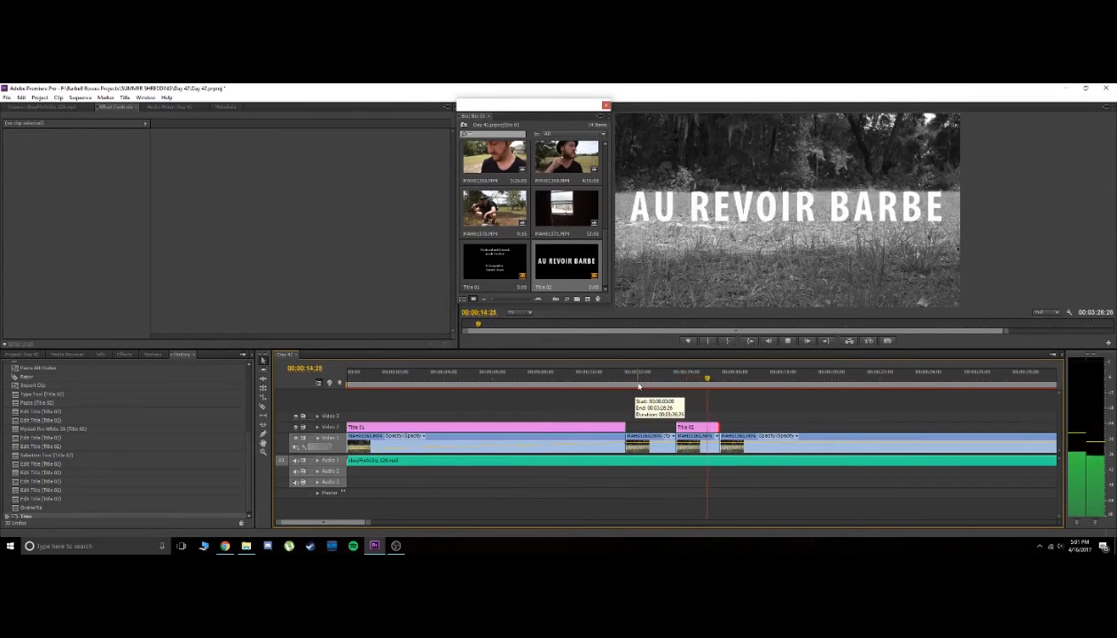
scroll(725, 417, "down", 3)
left_click(523, 381)
left_click_drag(523, 380, 557, 387)
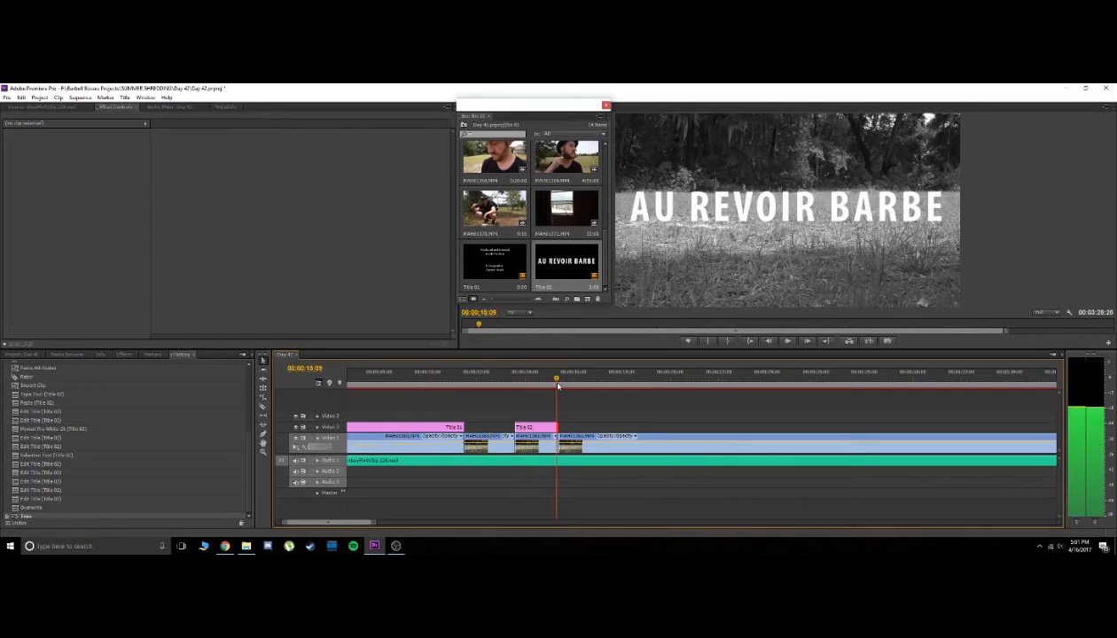
mouse_move(558, 387)
left_mouse_down()
mouse_move(516, 387)
mouse_move(593, 388)
mouse_move(508, 388)
mouse_move(573, 396)
left_mouse_up()
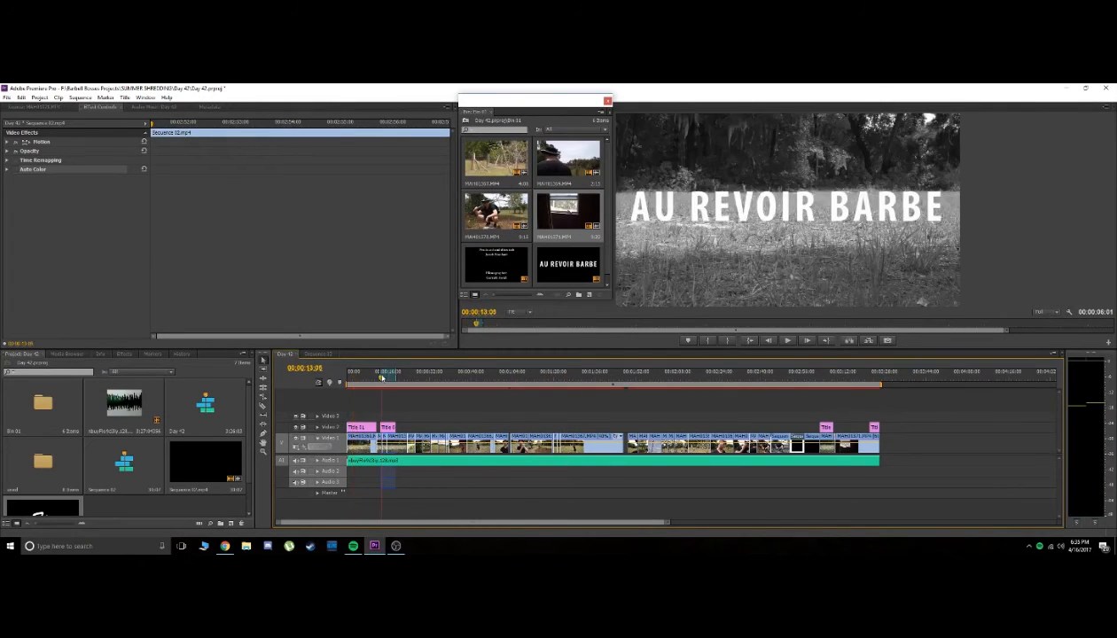
Scrub the sequence from the "AU REVOIR BARBE" title to the field shot at 00;03;02;14 near the end
left_click_drag(396, 377, 819, 379)
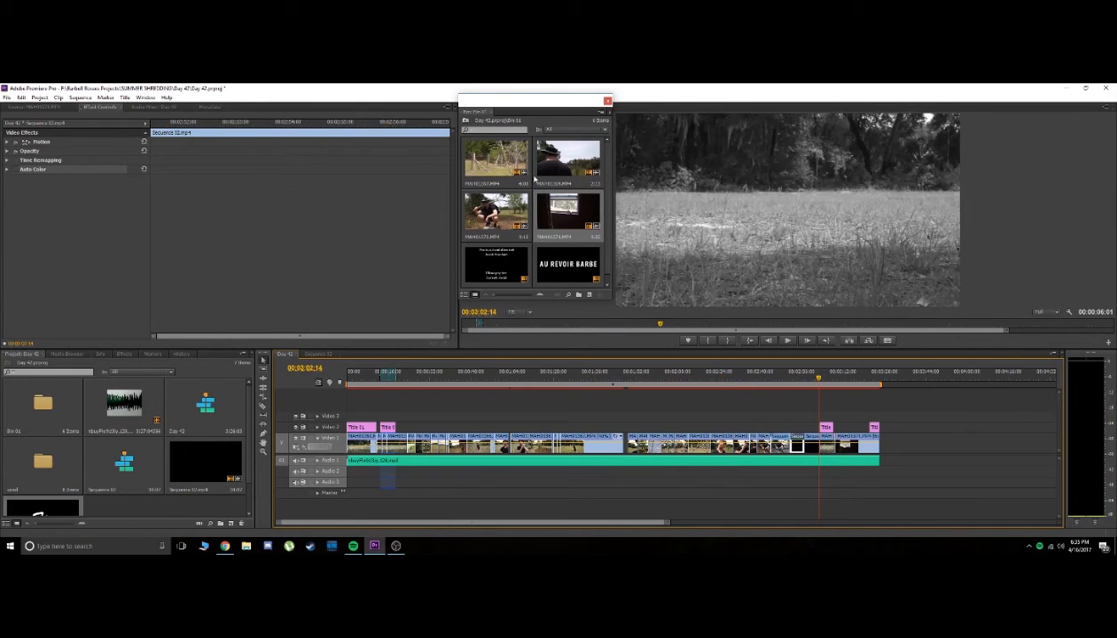
scroll(50, 433, "down", 2)
scroll(49, 461, "up", 2)
Load the field clip from the used bin into the source monitor and mark an in-to-out range of about 00;00;05;28
double_click(42, 473)
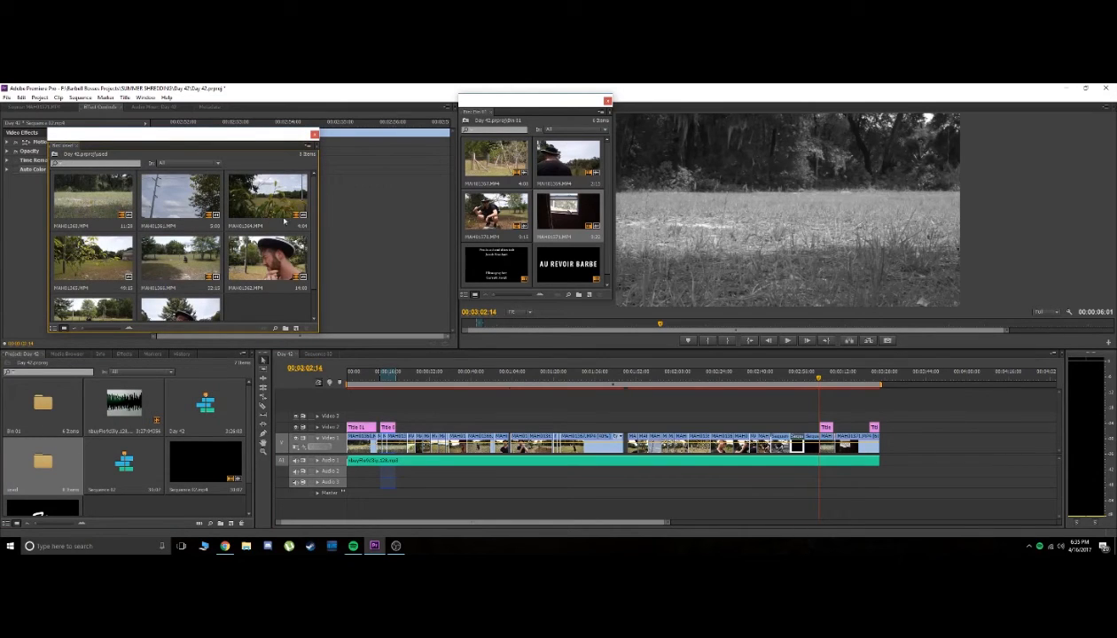
double_click(91, 202)
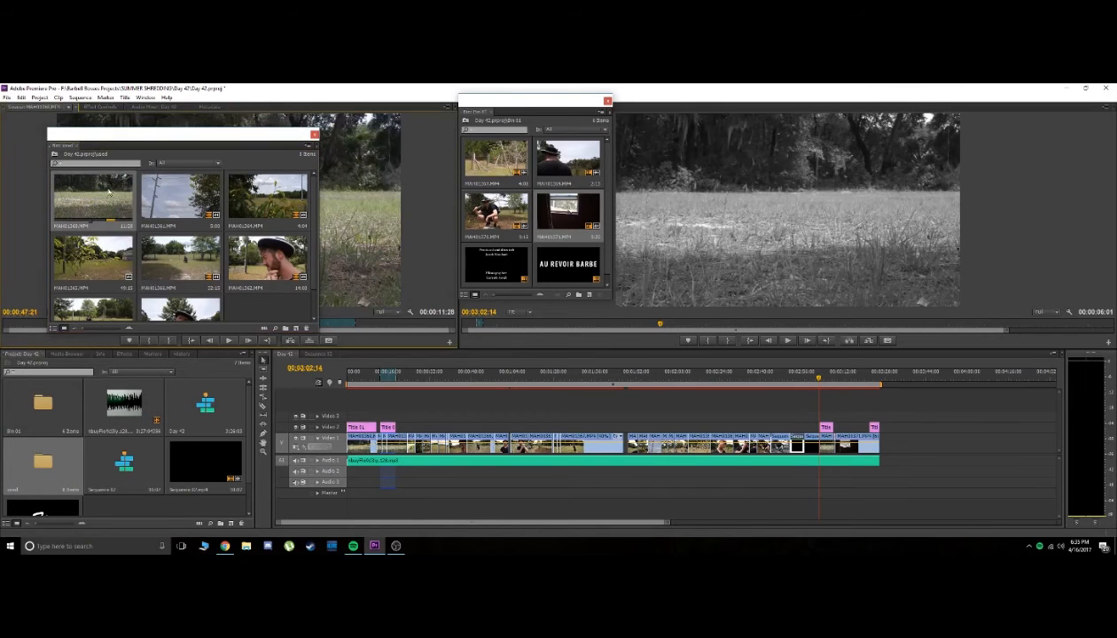
left_click_drag(182, 135, 151, 358)
key("i")
key("space")
left_click(204, 325)
key("o")
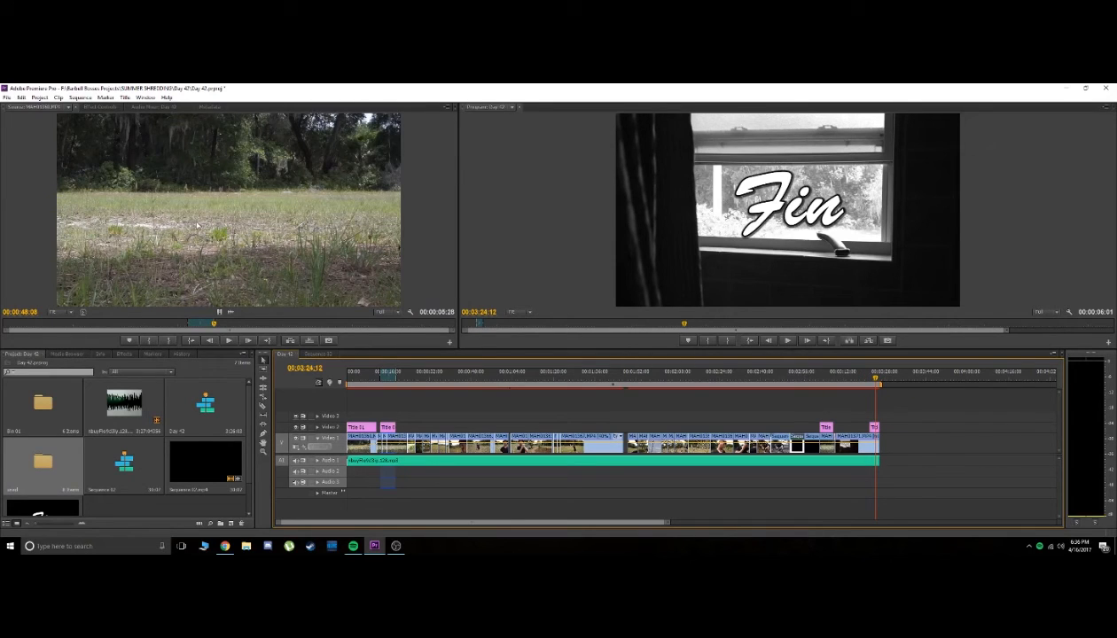
Open the media export settings for the Day 42 sequence and choose the H.264 format
left_click(6, 97)
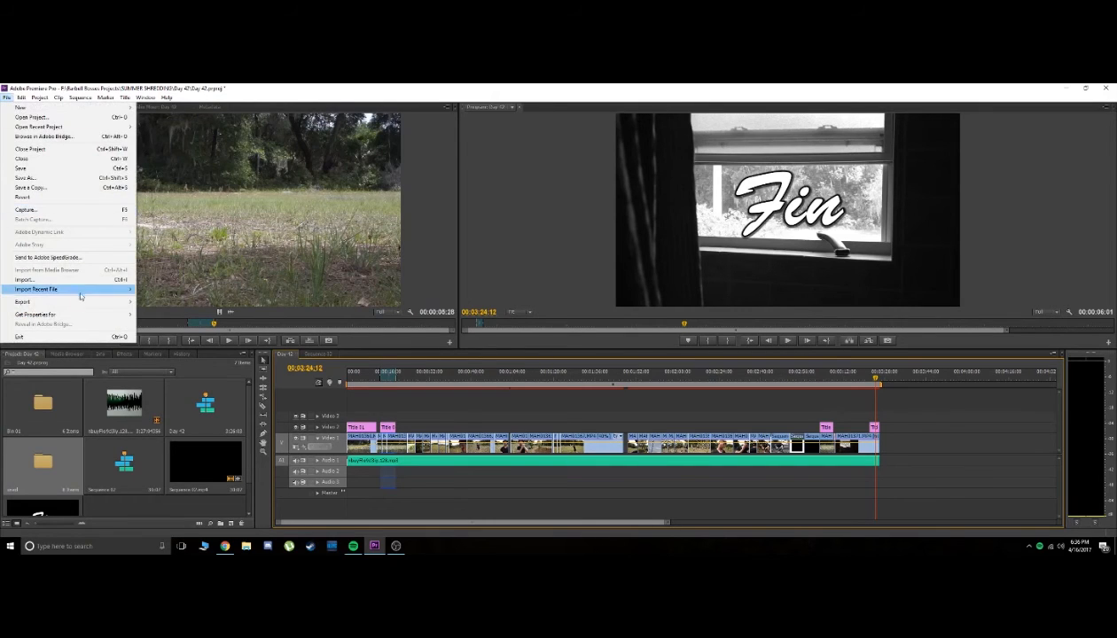
mouse_move(101, 305)
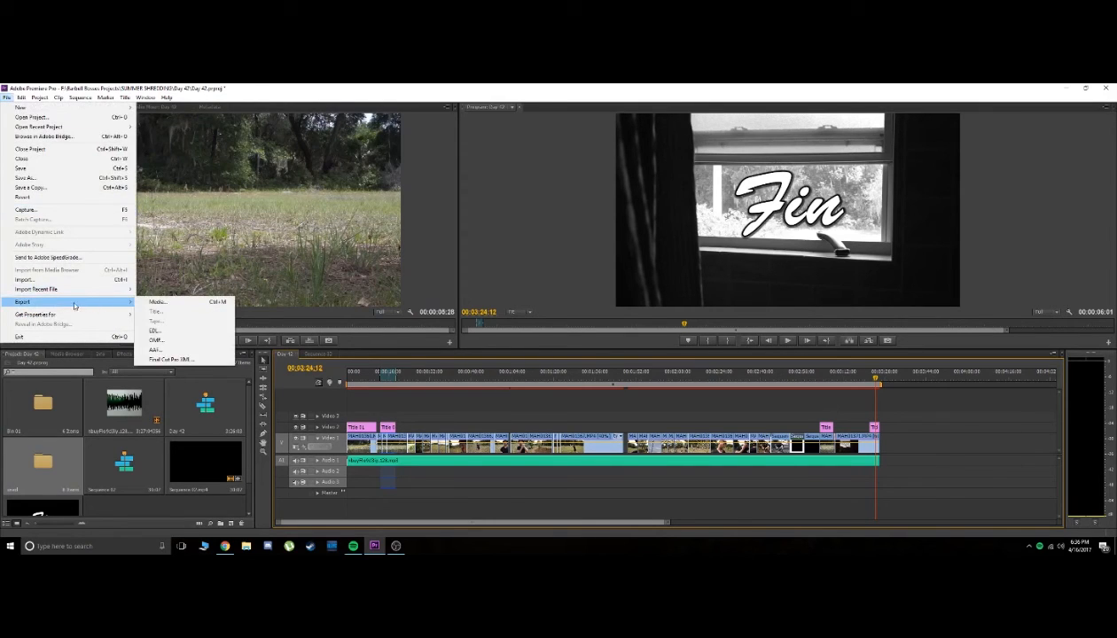
mouse_move(35, 303)
left_click(202, 301)
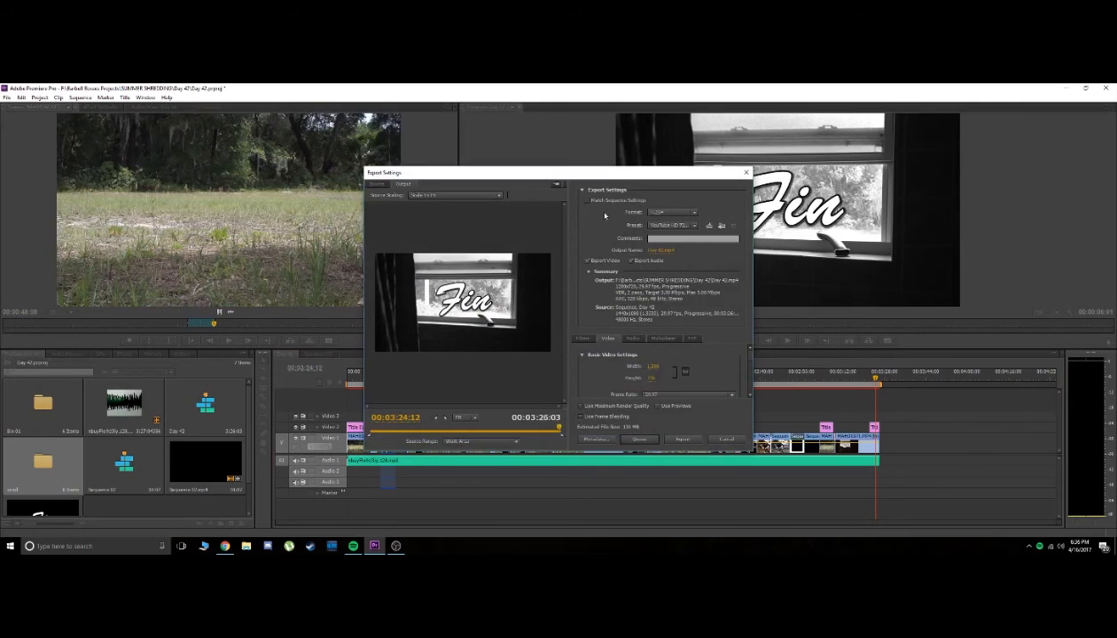
left_click(665, 213)
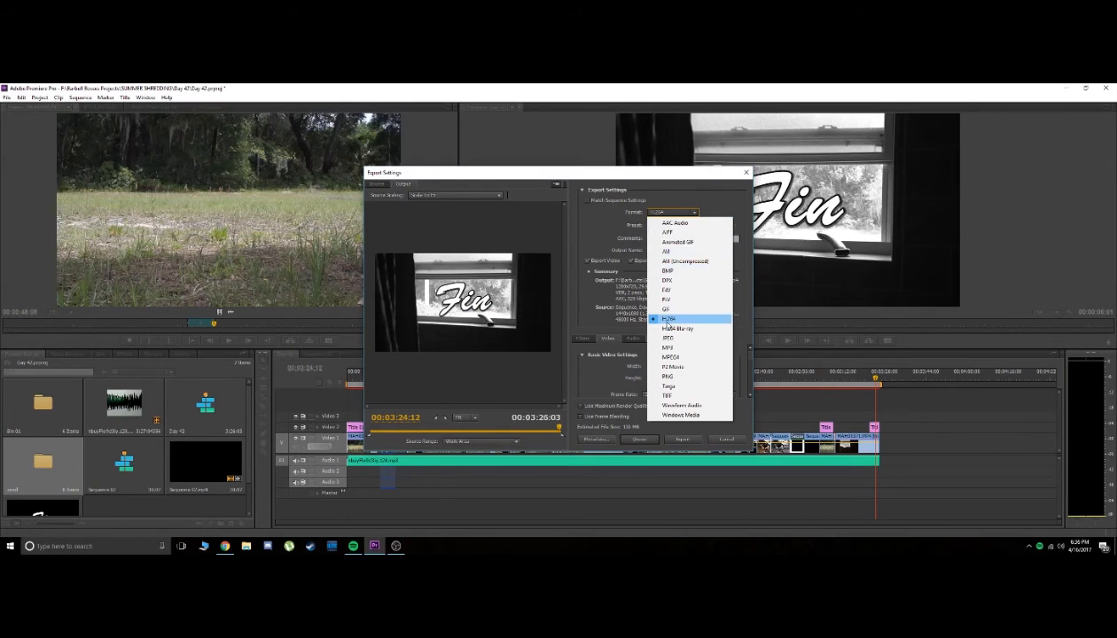
left_click(666, 320)
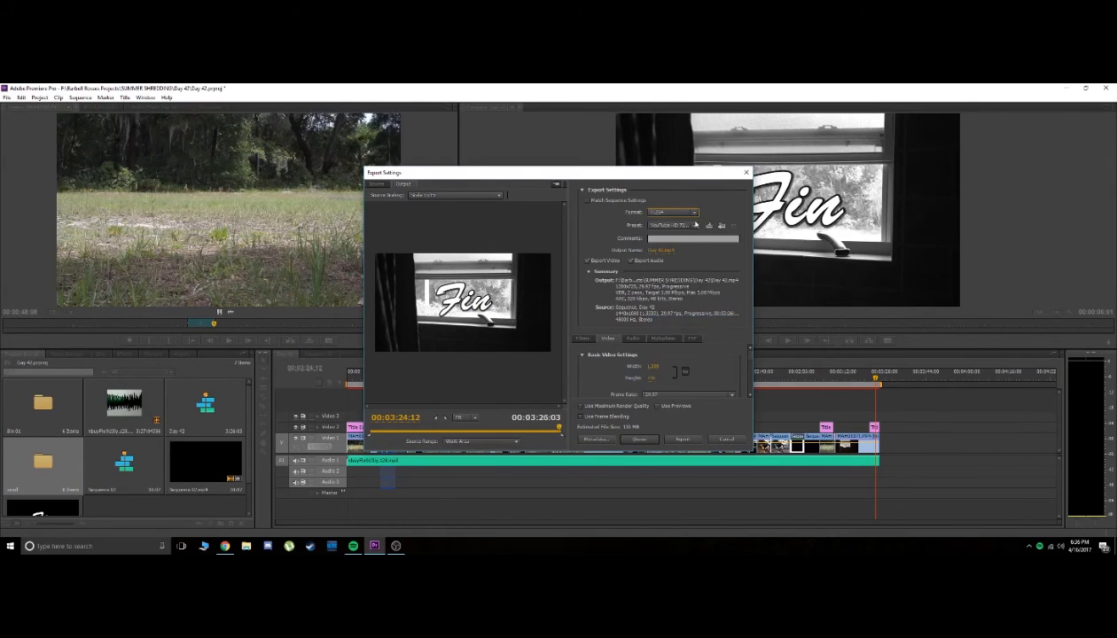
Choose the YouTube HD 720p 29.97 preset and save the output as Day 42.mp4 in the Day 42 folder
left_click(695, 227)
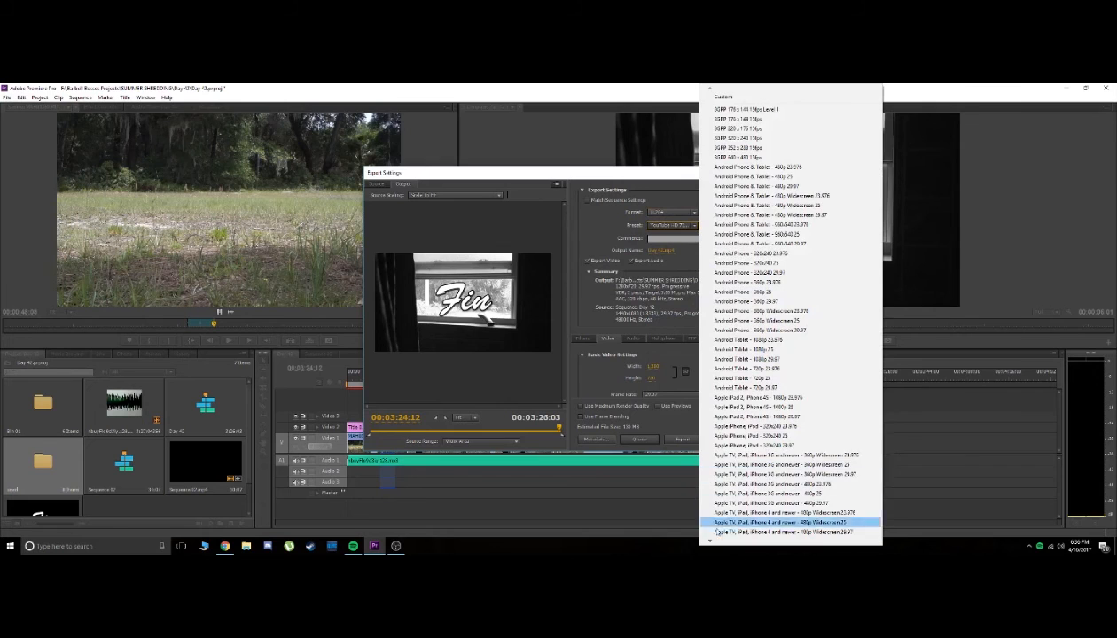
scroll(714, 536, "down", 20)
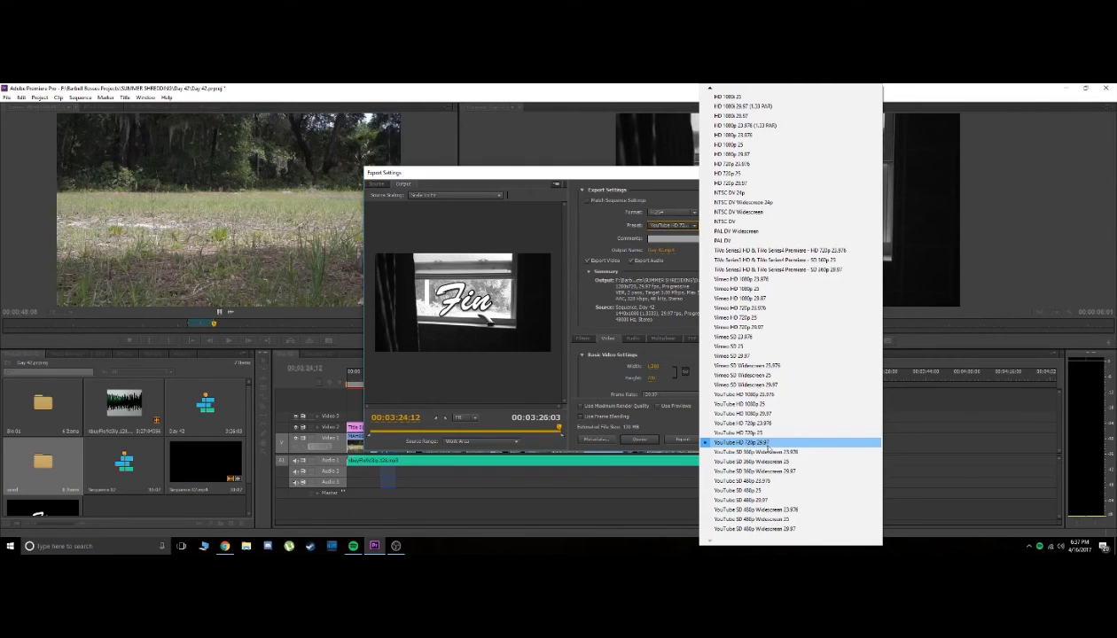
left_click(765, 445)
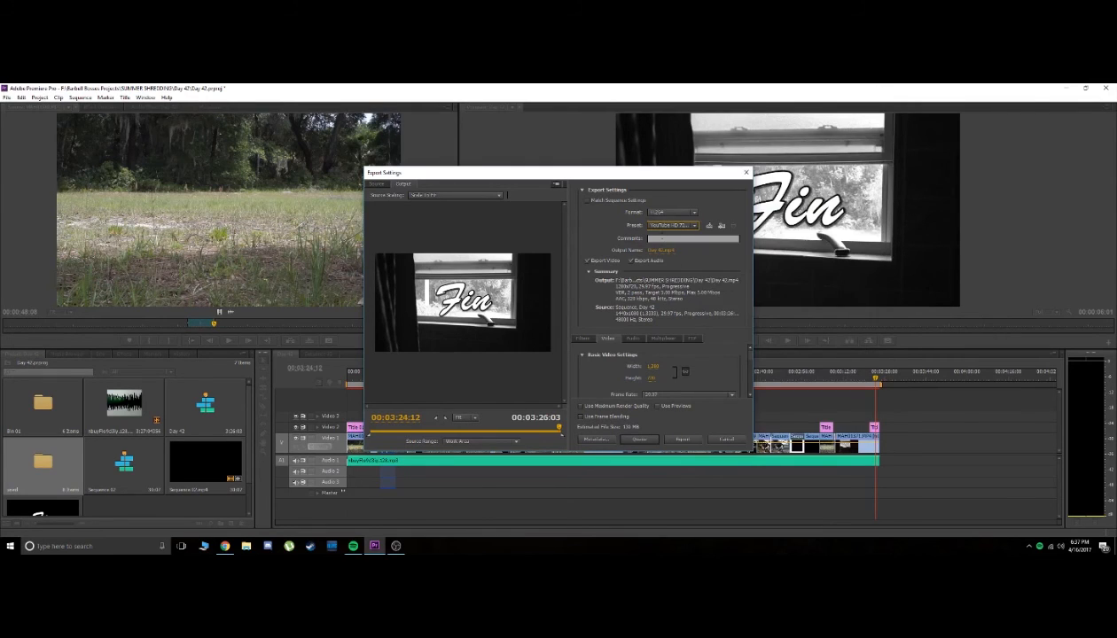
left_click(653, 252)
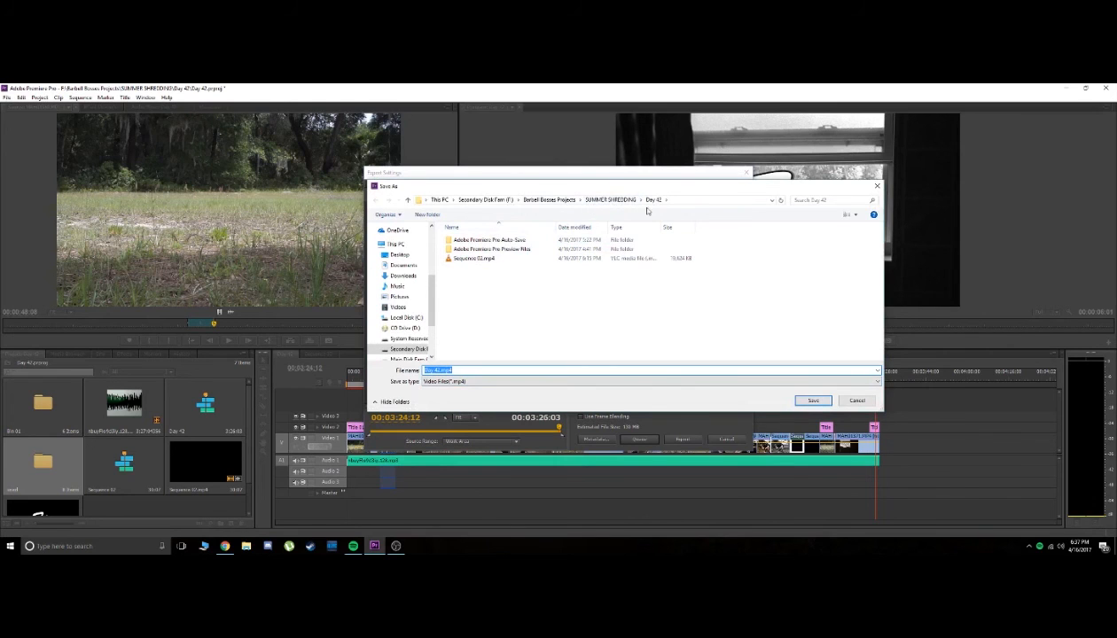
left_click(813, 401)
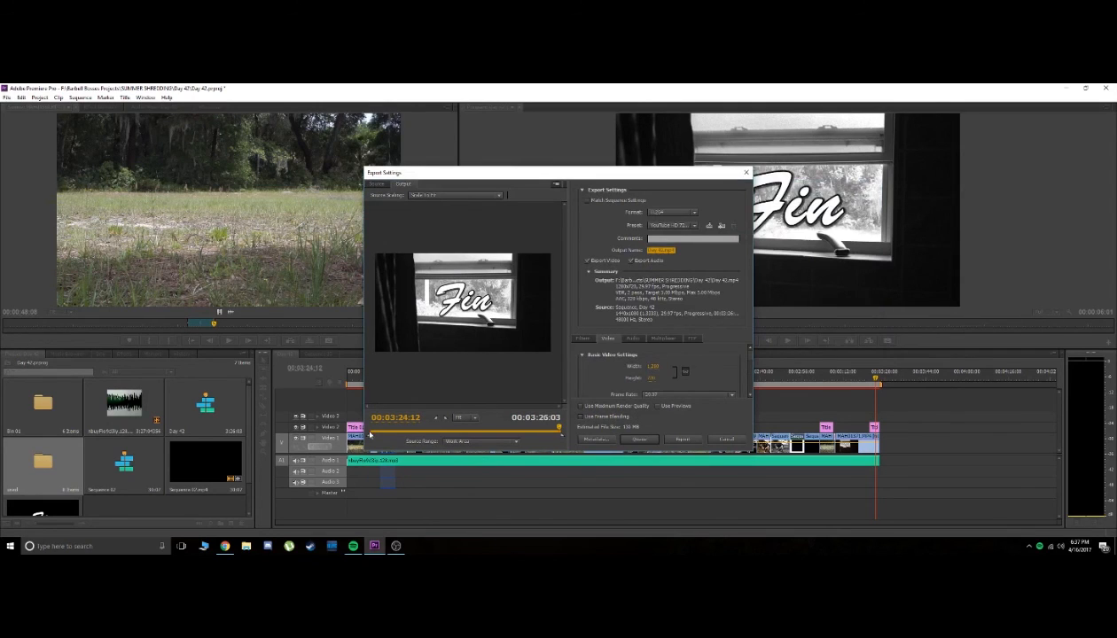
Set a custom export range spanning the full sequence and export the video
left_click_drag(564, 438, 489, 436)
mouse_move(373, 434)
left_mouse_down()
mouse_move(431, 437)
mouse_move(369, 438)
left_mouse_up()
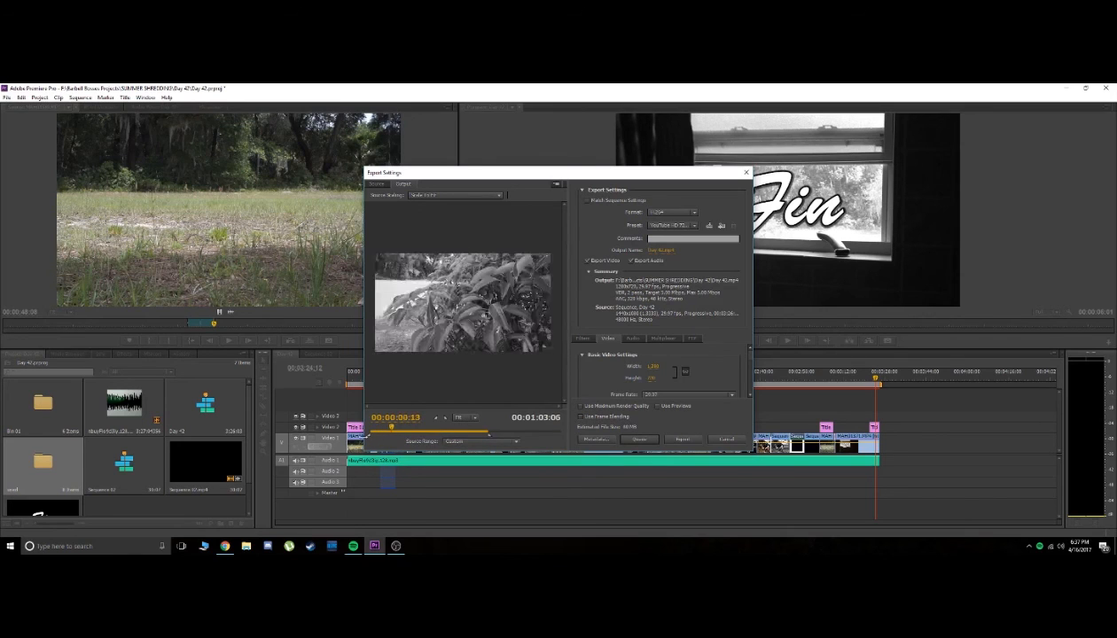
left_click_drag(491, 439, 561, 438)
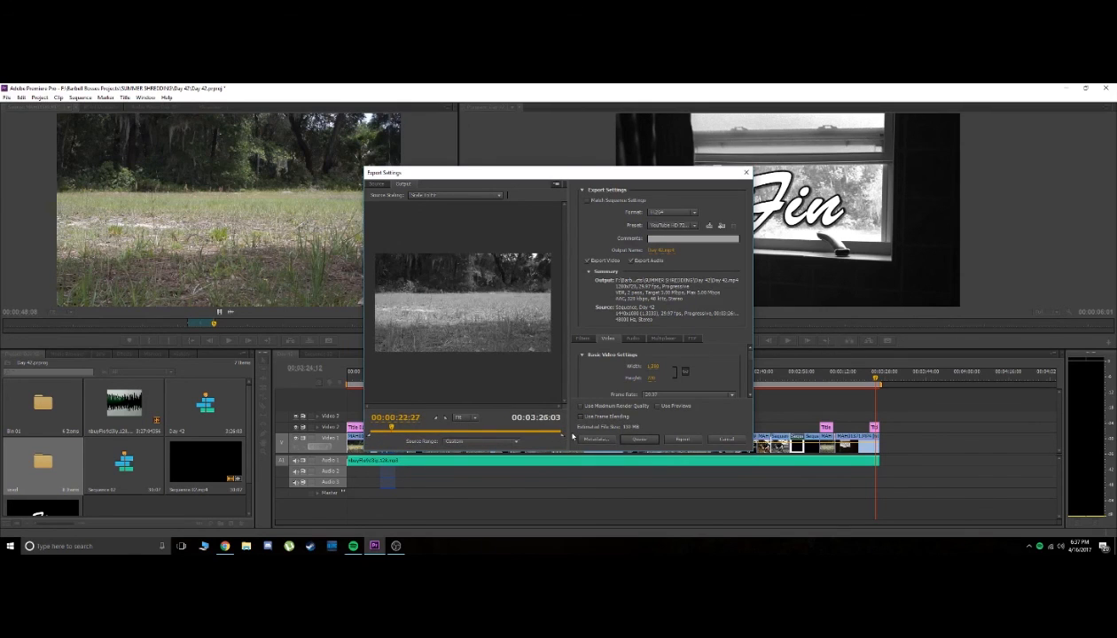
left_click(680, 440)
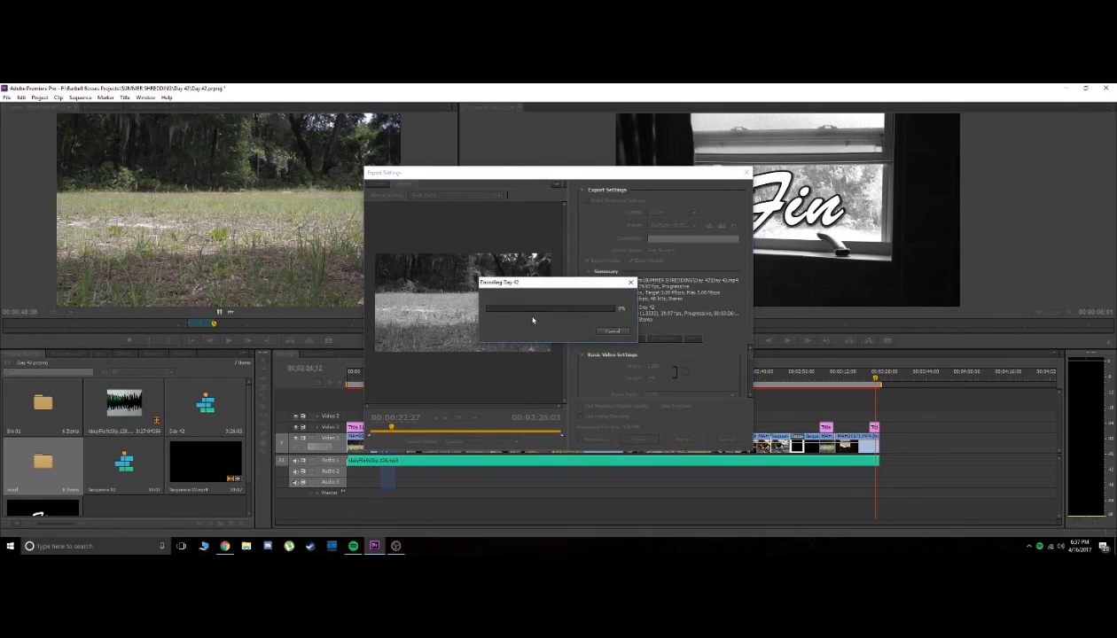